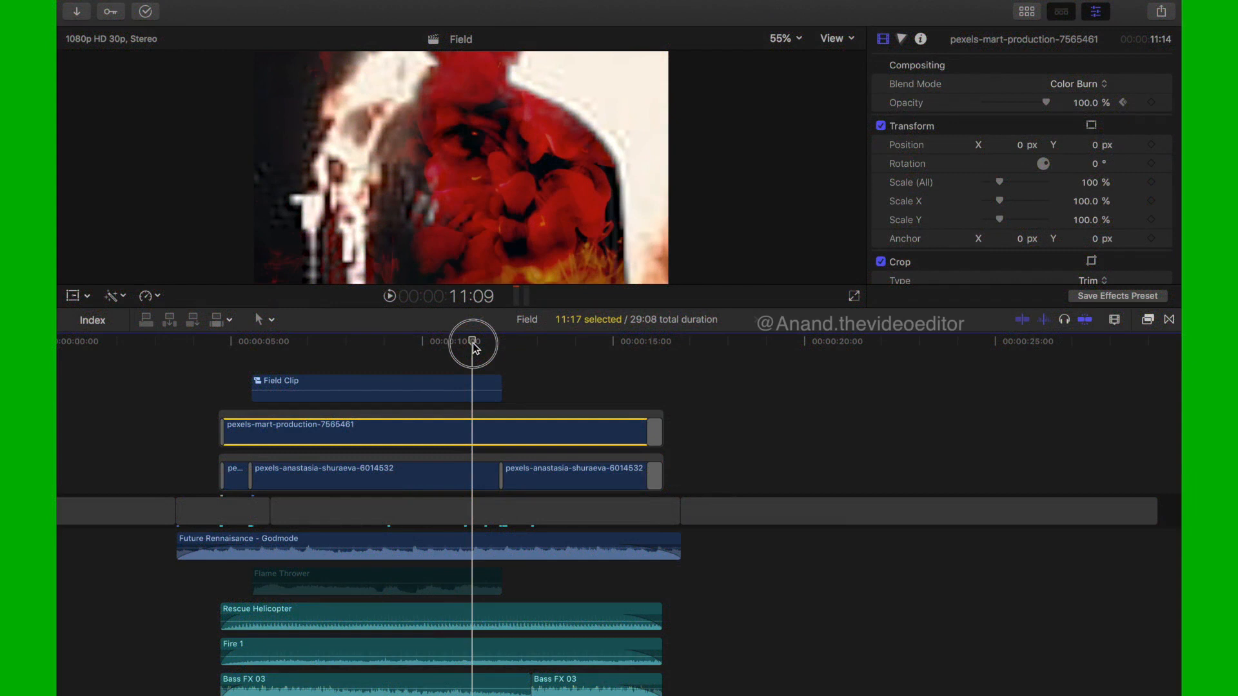
- Examine the sound effect tracks below the music, including the volume level of the Rescue Helicopter clip
{"action": "left_click_drag", "start_coordinate": [474, 346], "coordinate": [249, 363]}
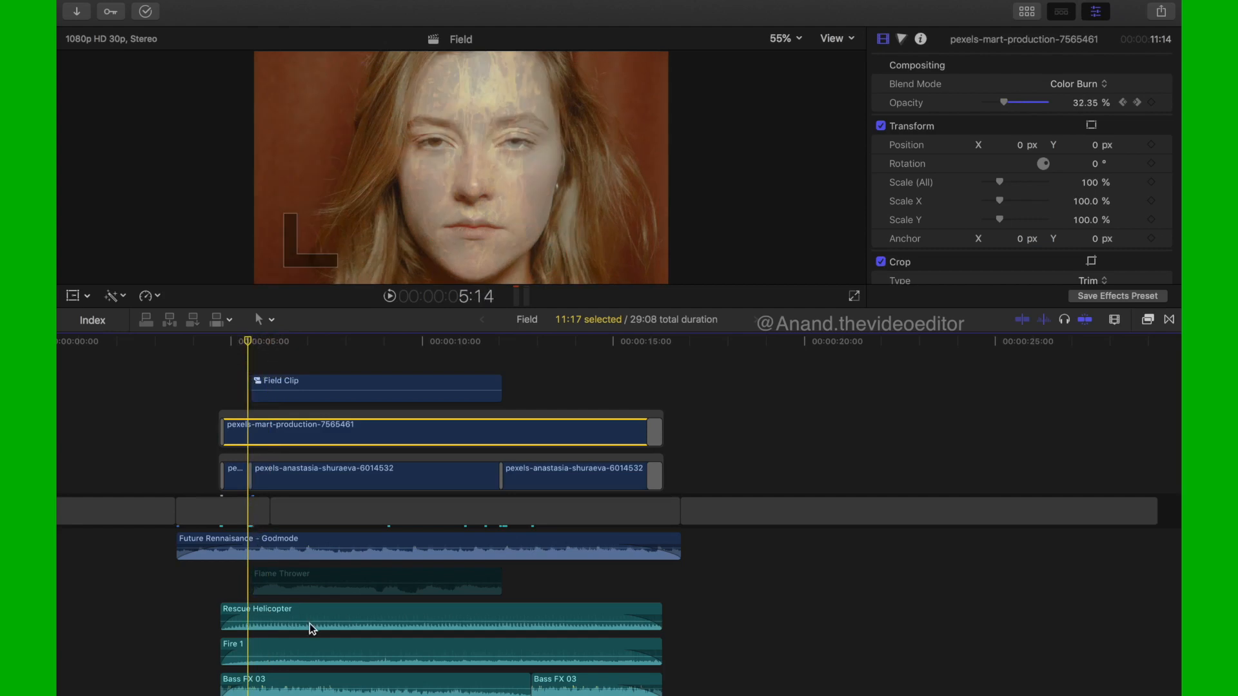
{"action": "scroll", "coordinate": [310, 624], "scroll_direction": "down", "scroll_amount": 5}
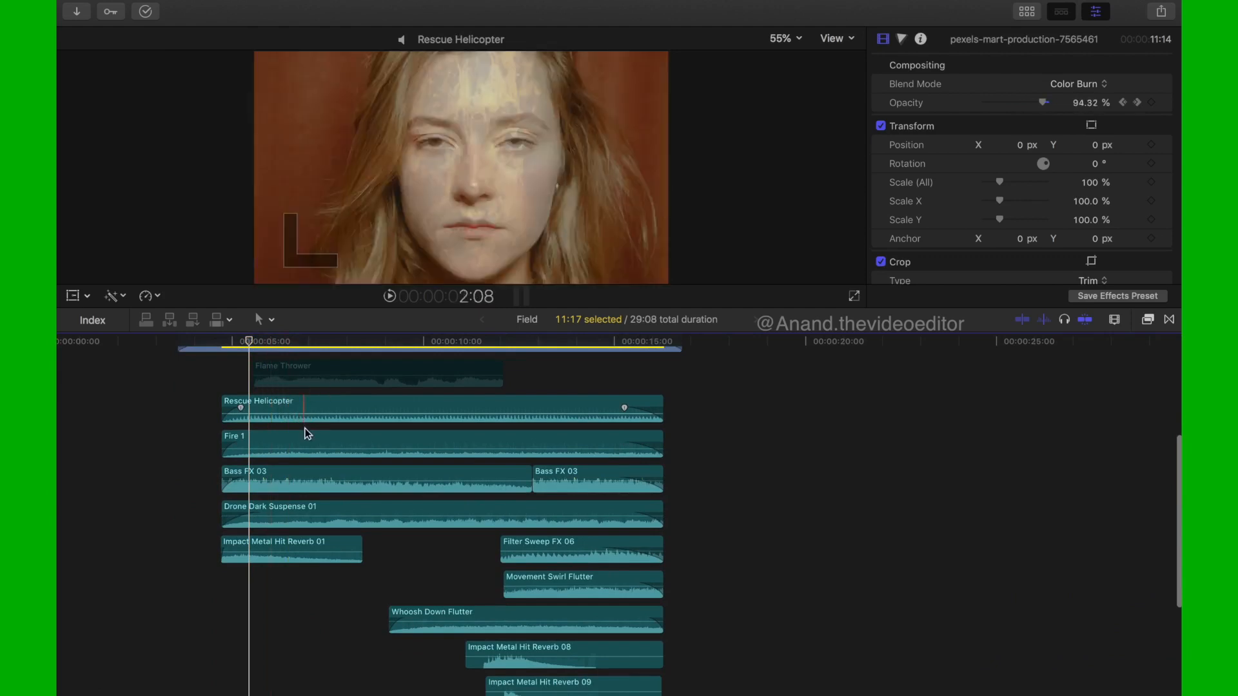
{"action": "mouse_move", "coordinate": [296, 414]}
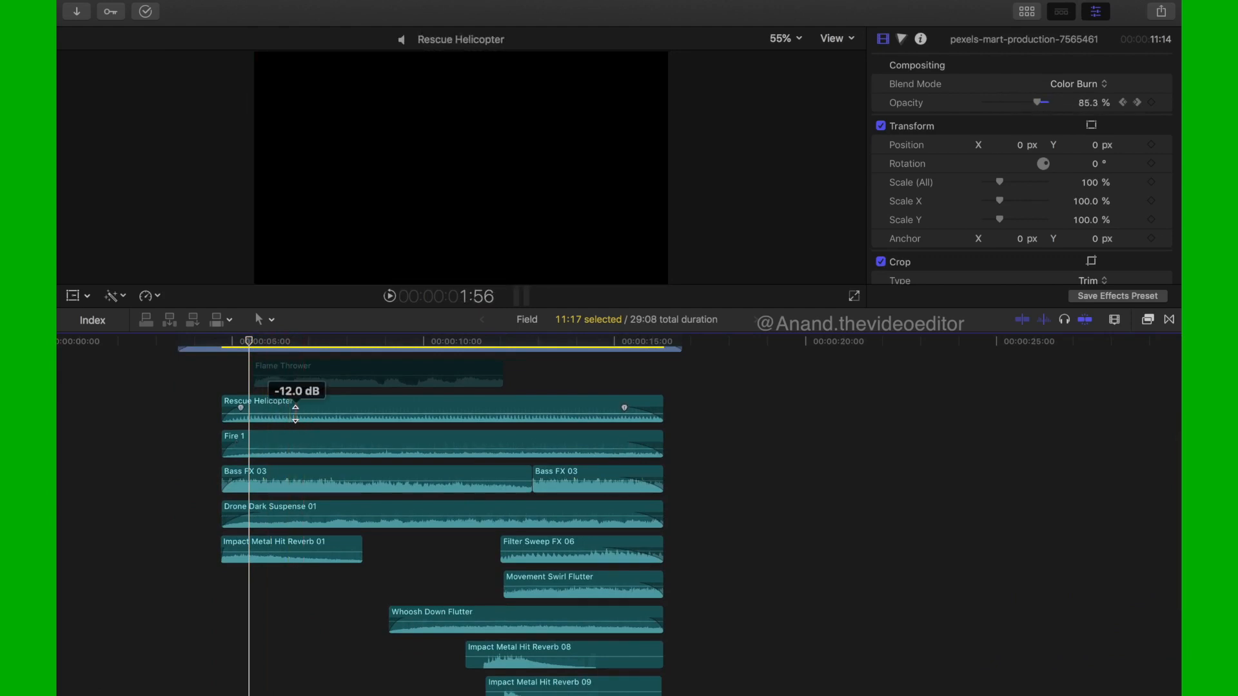
{"action": "scroll", "coordinate": [295, 414], "scroll_direction": "up", "scroll_amount": 5}
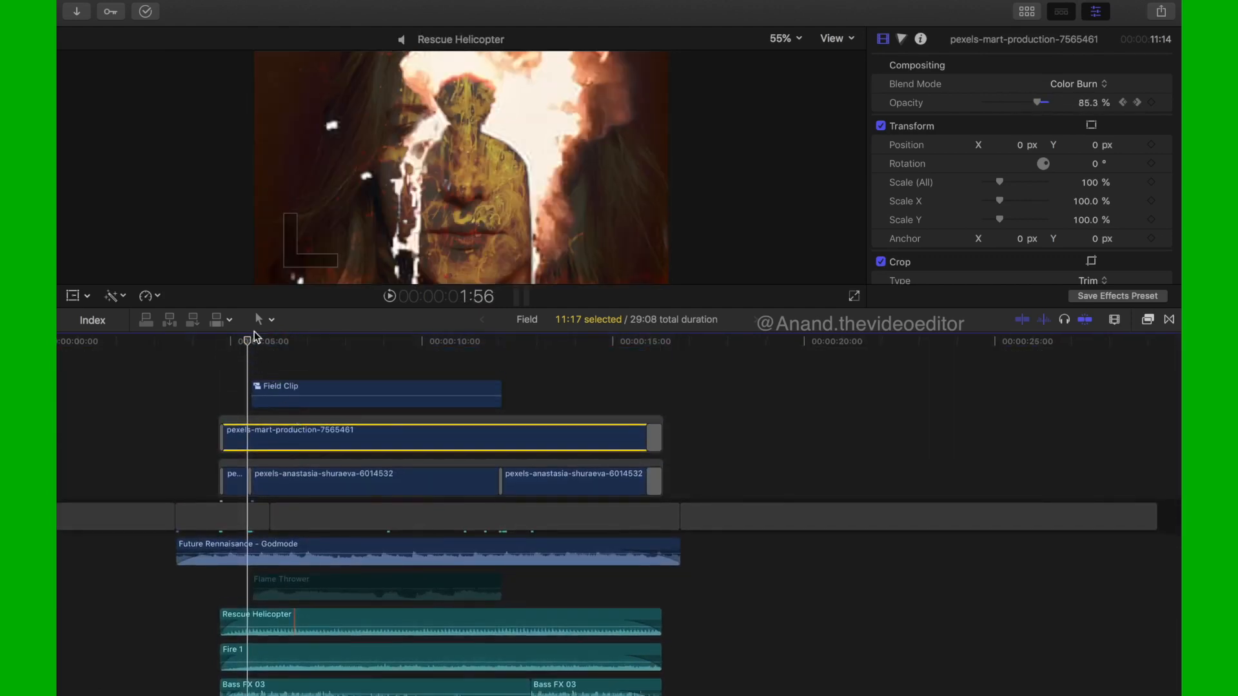
- Scrub the opening from the start of the Future Rennaisance - Godmode music to 5:02
{"action": "left_click_drag", "start_coordinate": [243, 346], "coordinate": [180, 358]}
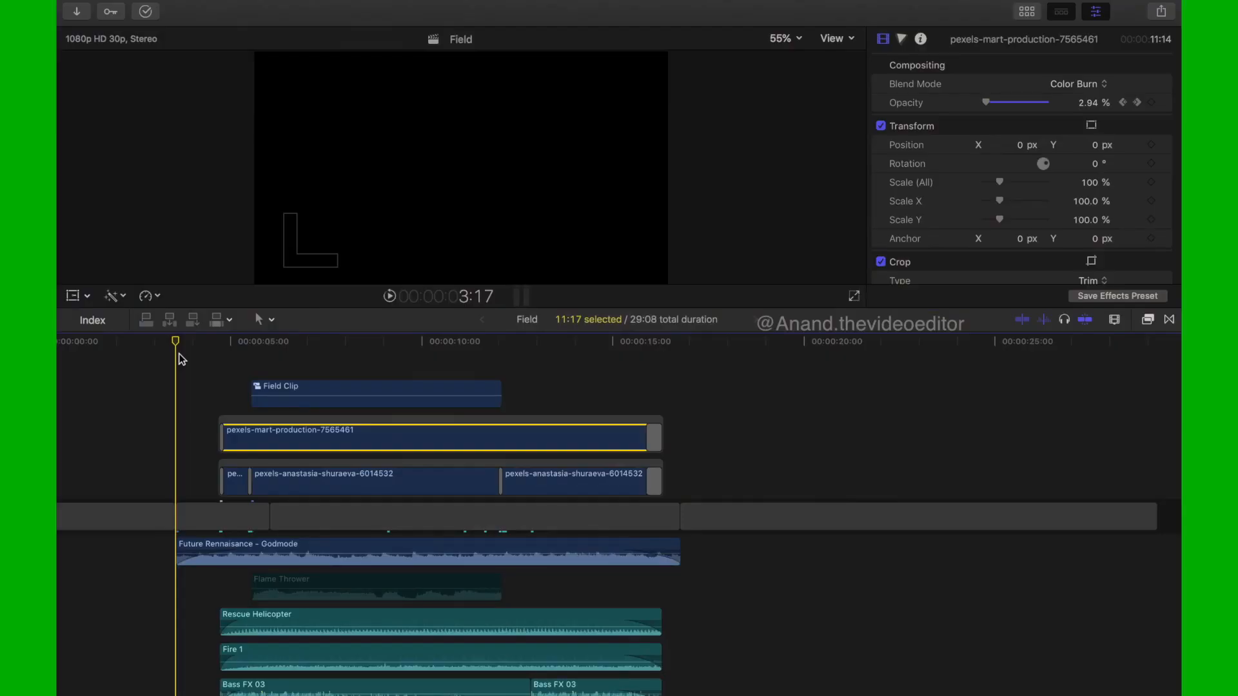
{"action": "left_click_drag", "start_coordinate": [178, 347], "coordinate": [214, 353]}
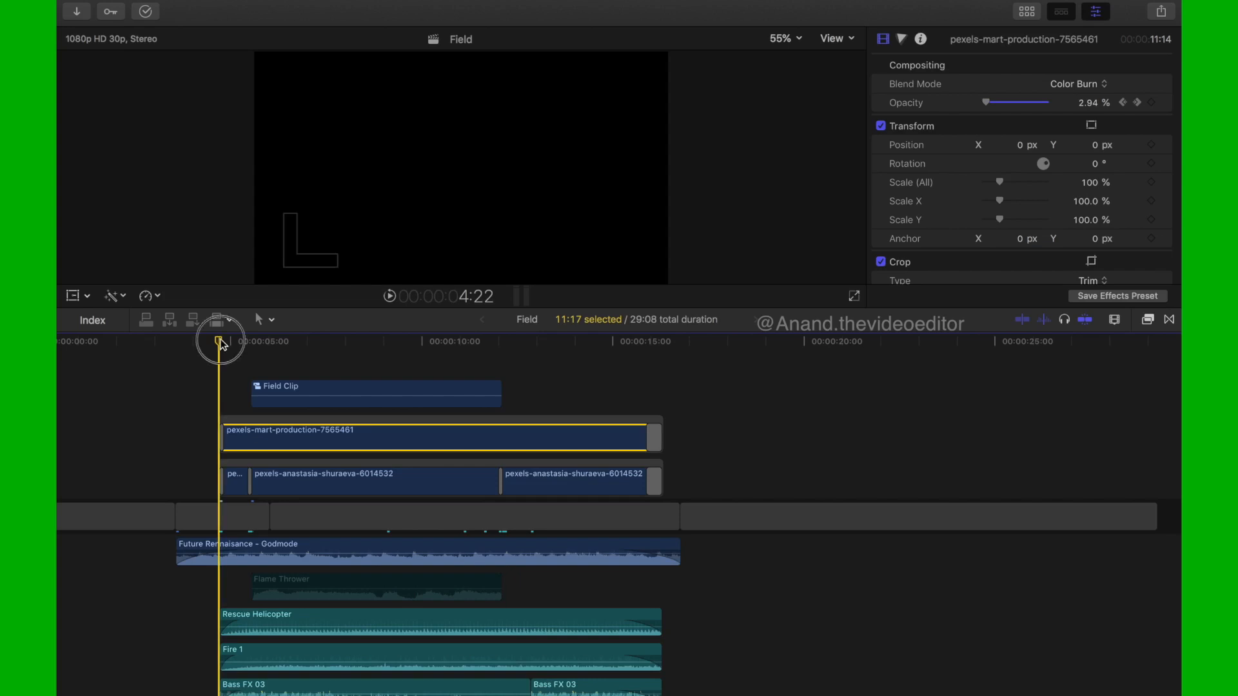
{"action": "mouse_move", "coordinate": [222, 344]}
{"action": "left_mouse_down"}
{"action": "mouse_move", "coordinate": [312, 354]}
{"action": "mouse_move", "coordinate": [221, 346]}
{"action": "mouse_move", "coordinate": [235, 352]}
{"action": "left_mouse_up"}
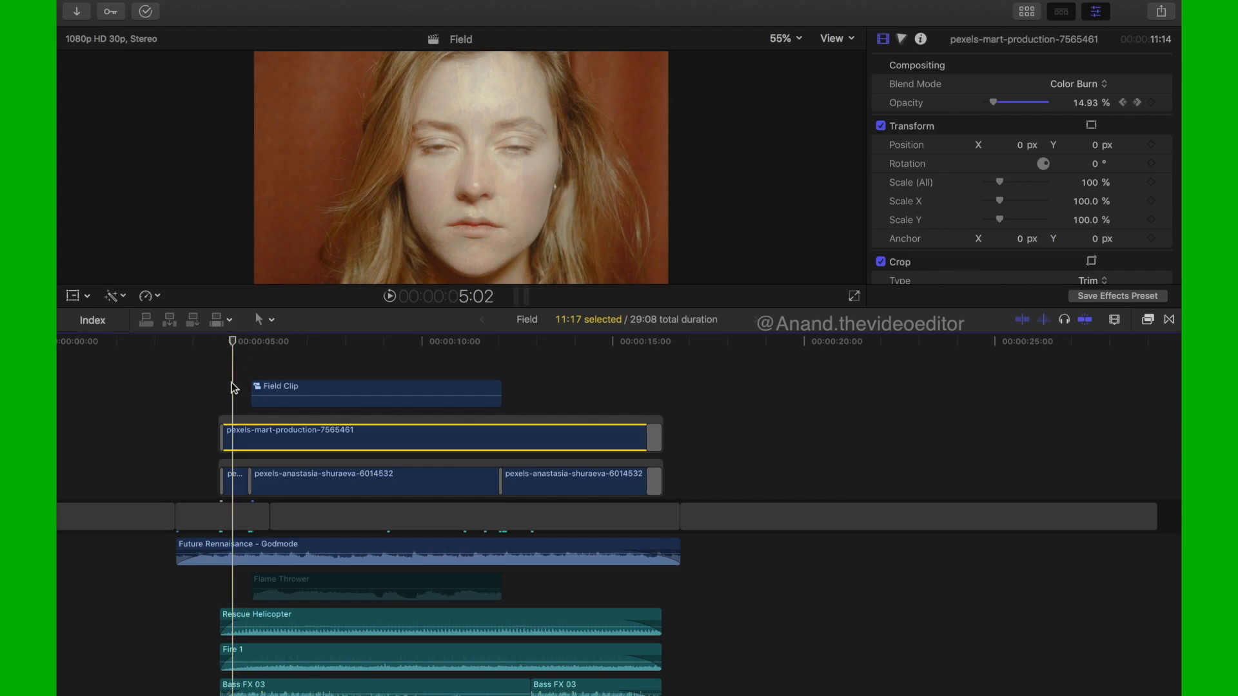
- Inspect the short first pexels-anastasia-shuraeva-6014532 clip and the transition that follows it
{"action": "left_click", "coordinate": [236, 490]}
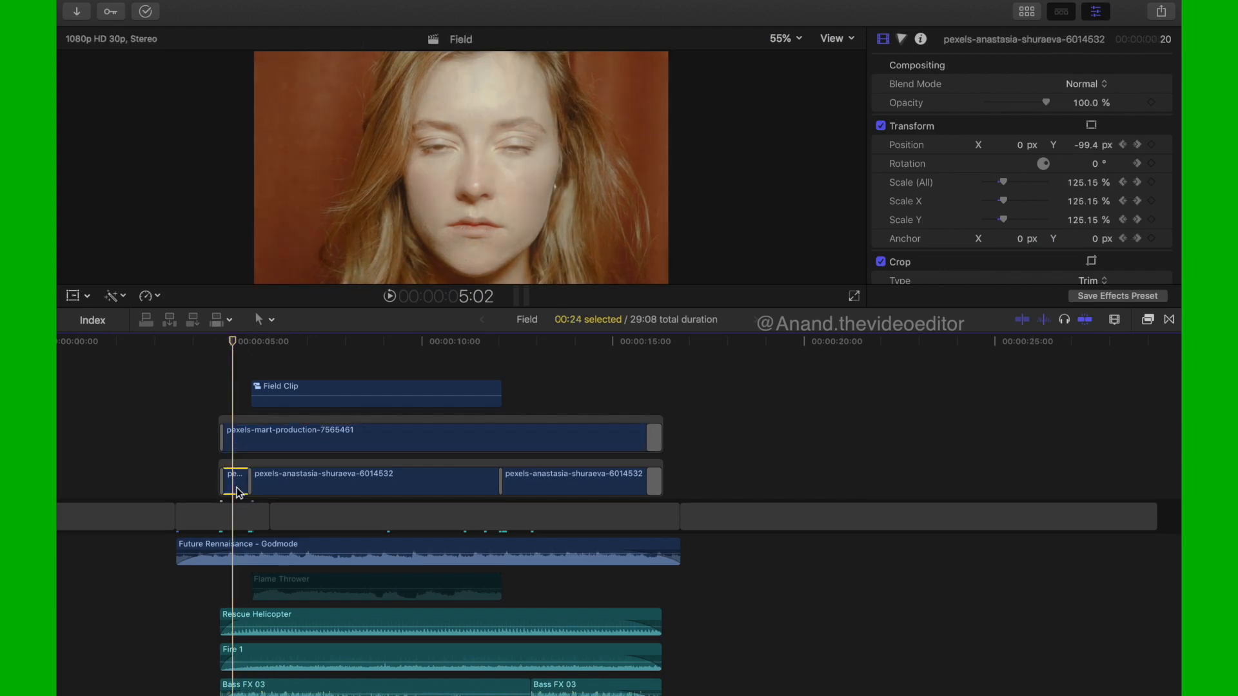
{"action": "left_click", "coordinate": [233, 343]}
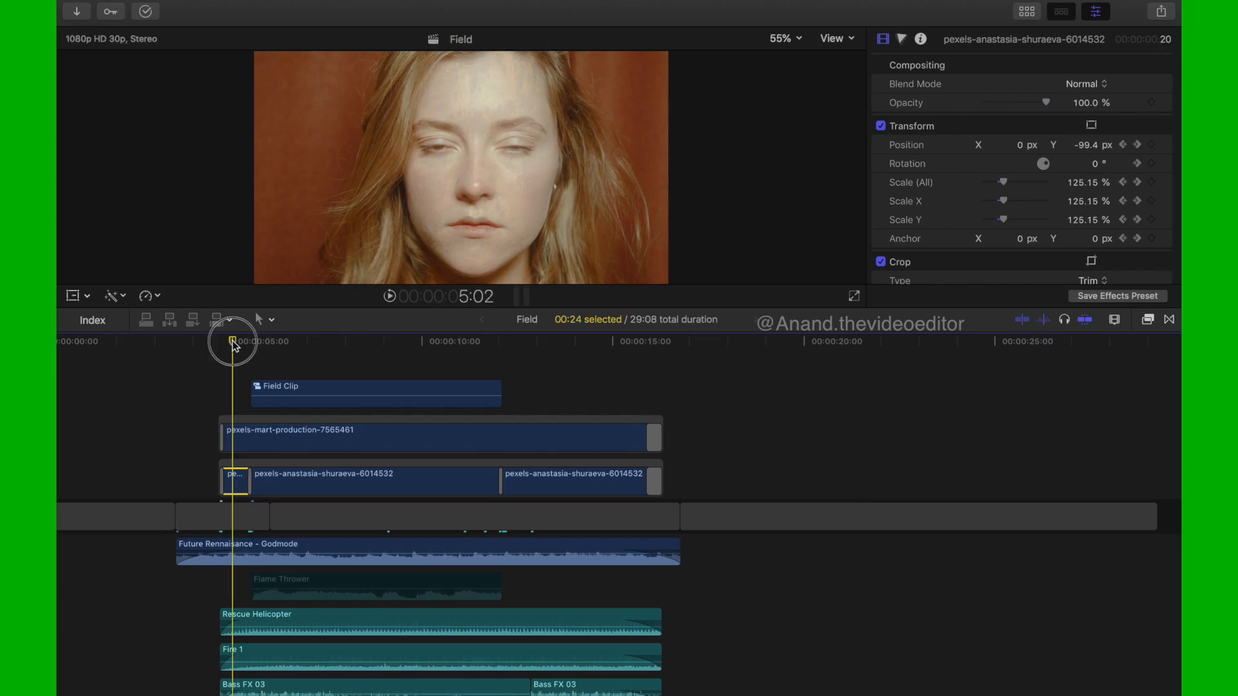
{"action": "left_click_drag", "start_coordinate": [234, 345], "coordinate": [250, 353]}
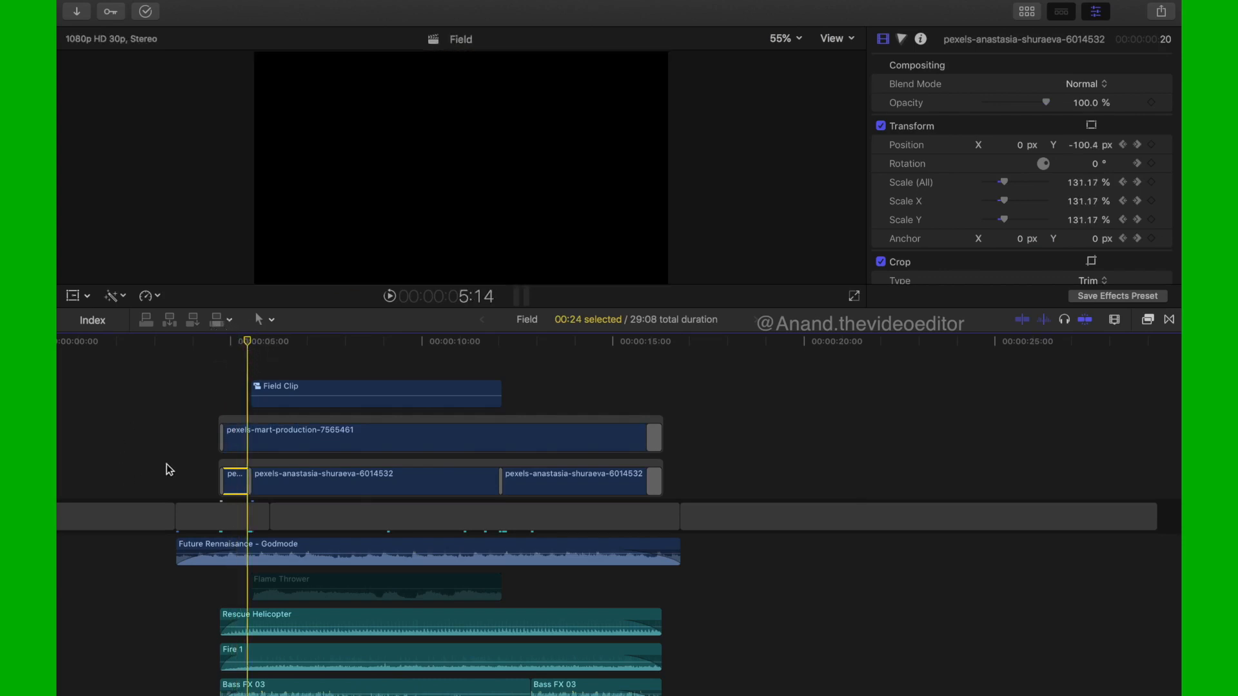
{"action": "left_click", "coordinate": [249, 480]}
{"action": "left_click", "coordinate": [250, 483]}
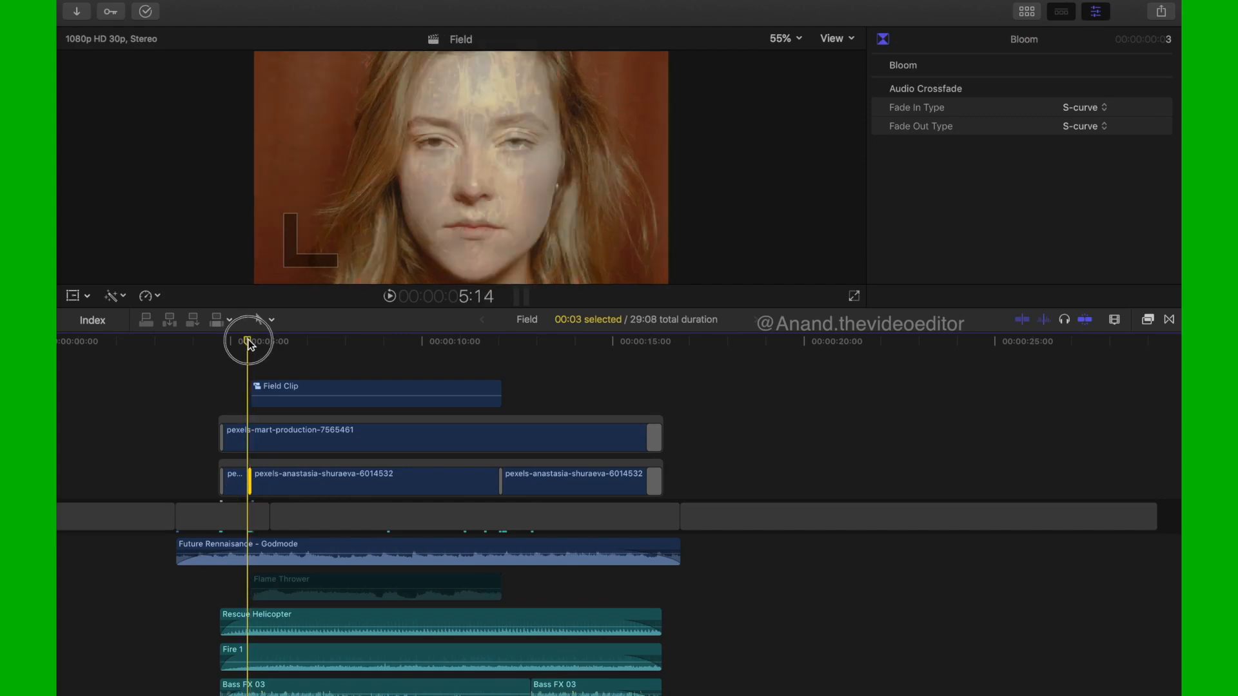
- Select the pexels-mart-production-7565461 overlay, preview it across the composite, and return the playhead to the start of Field Clip
{"action": "left_click_drag", "start_coordinate": [248, 343], "coordinate": [268, 346]}
{"action": "left_click", "coordinate": [271, 451]}
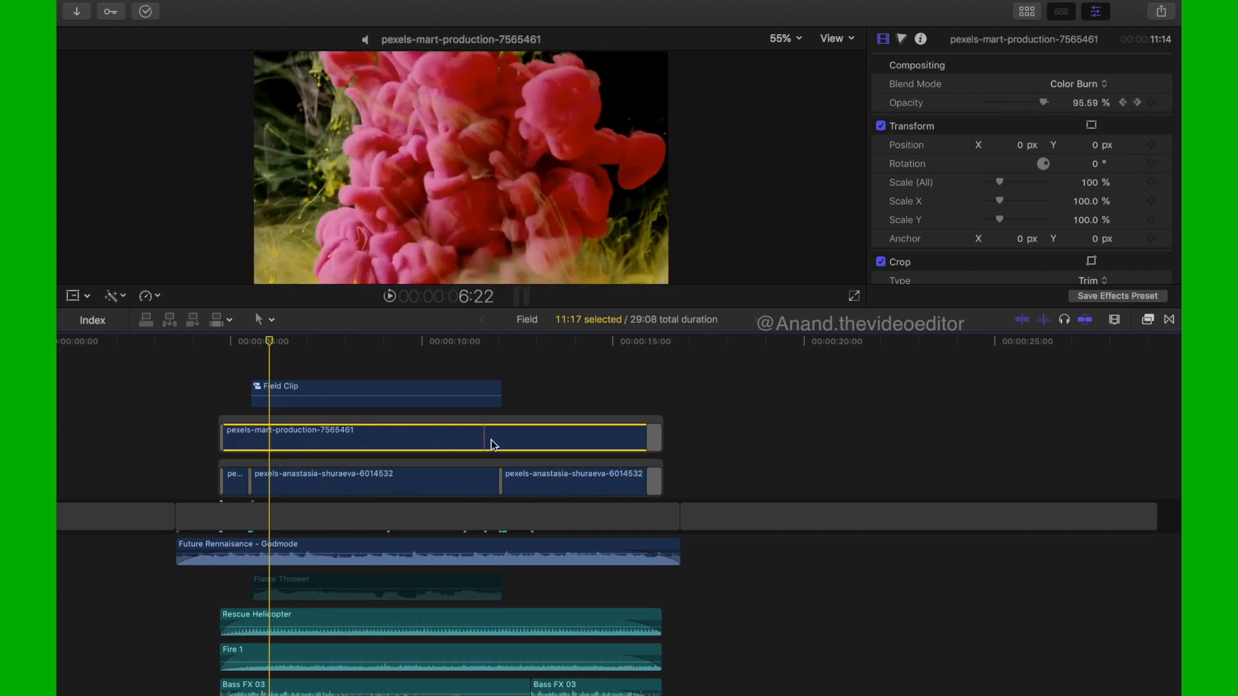
{"action": "left_click_drag", "start_coordinate": [269, 345], "coordinate": [599, 362]}
{"action": "left_click", "coordinate": [258, 349]}
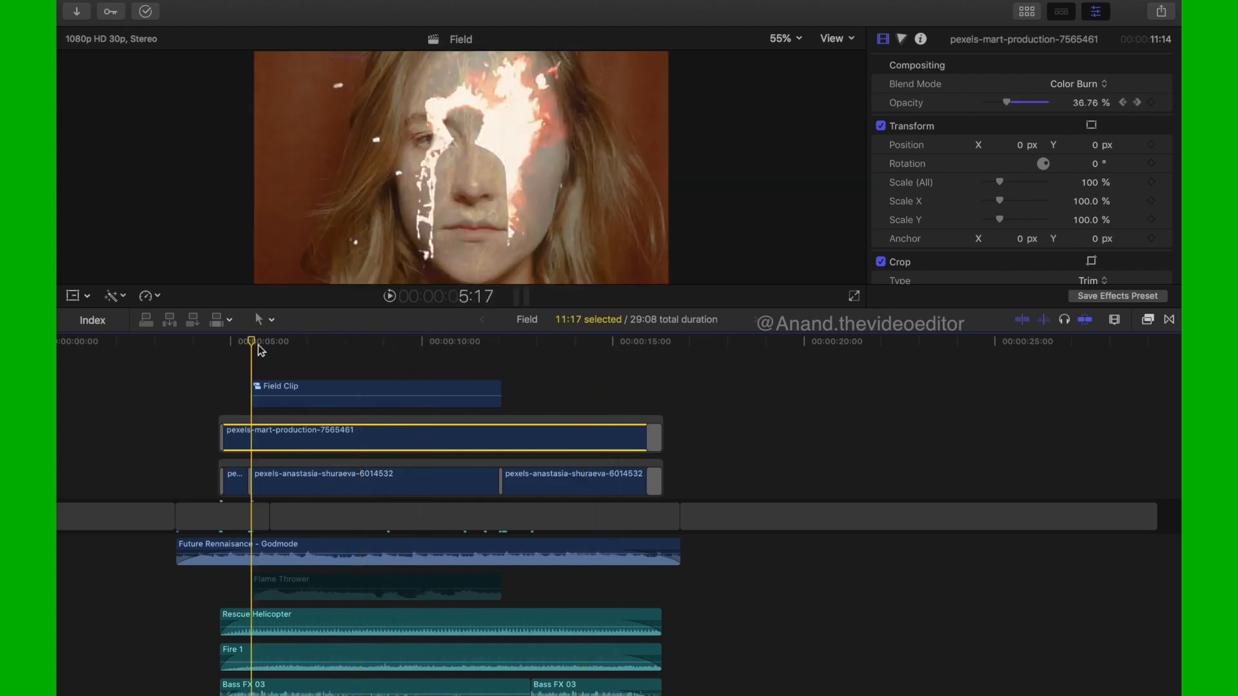
- Select the Field Clip compound clip and open it in its own timeline
{"action": "left_click", "coordinate": [270, 391]}
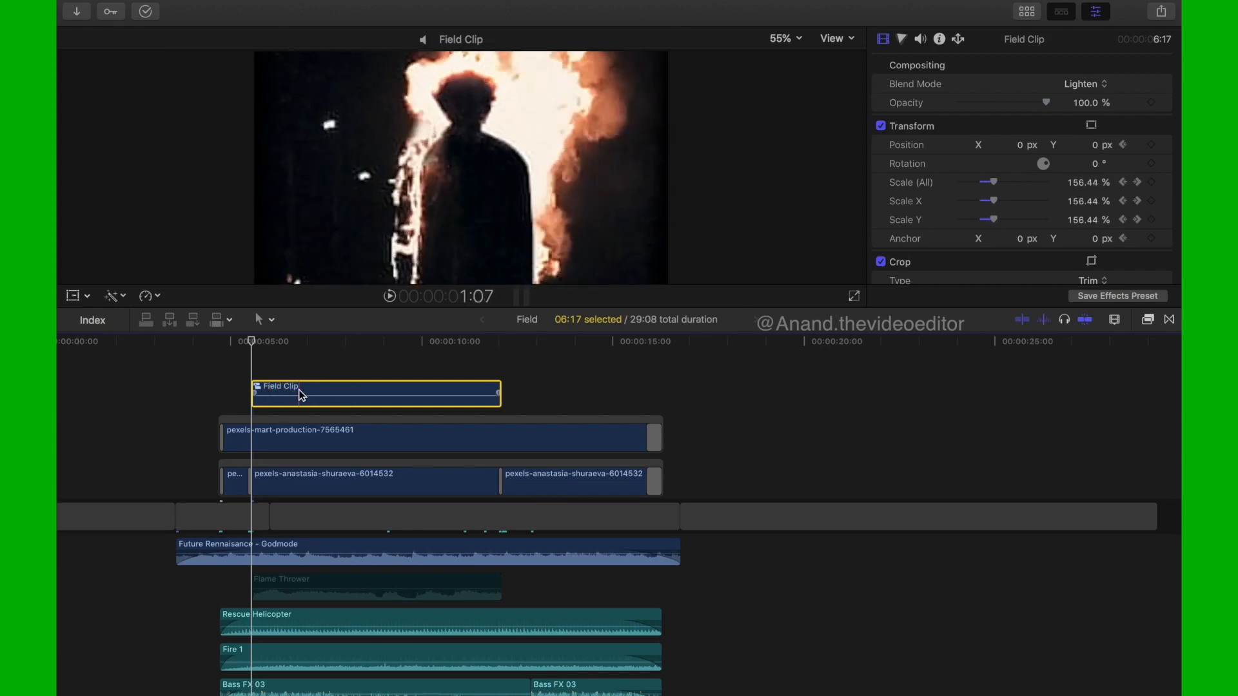
{"action": "left_click", "coordinate": [299, 389]}
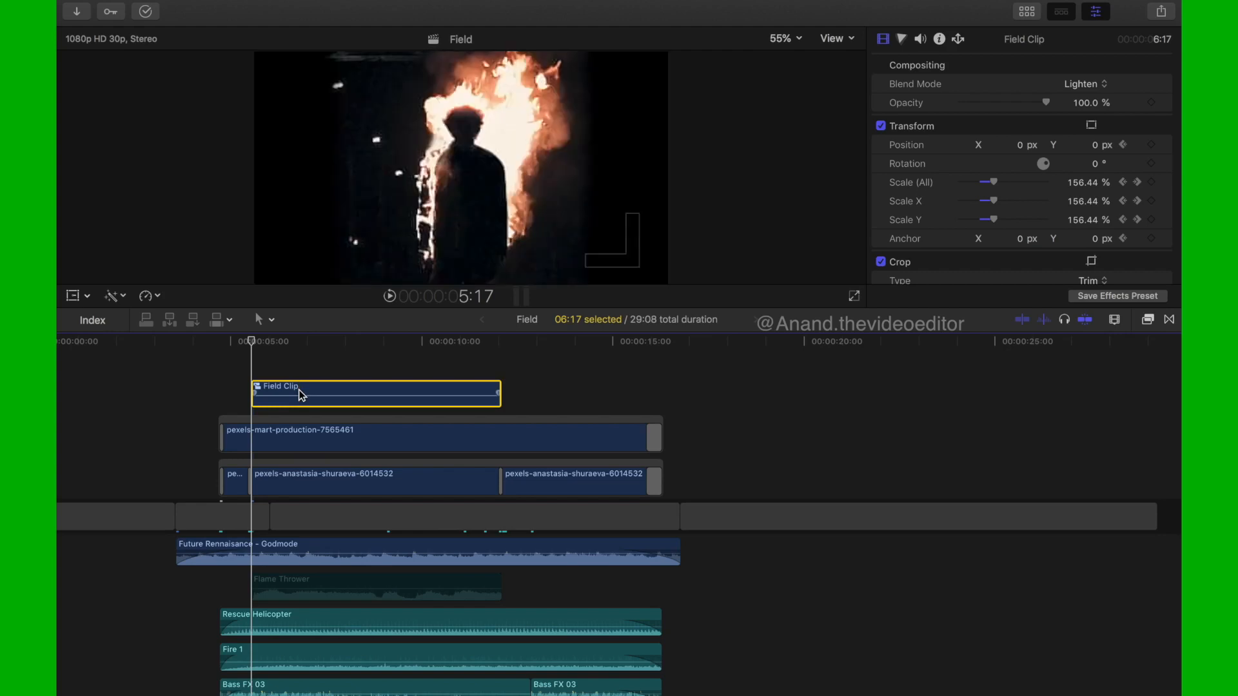
{"action": "double_click", "coordinate": [301, 395]}
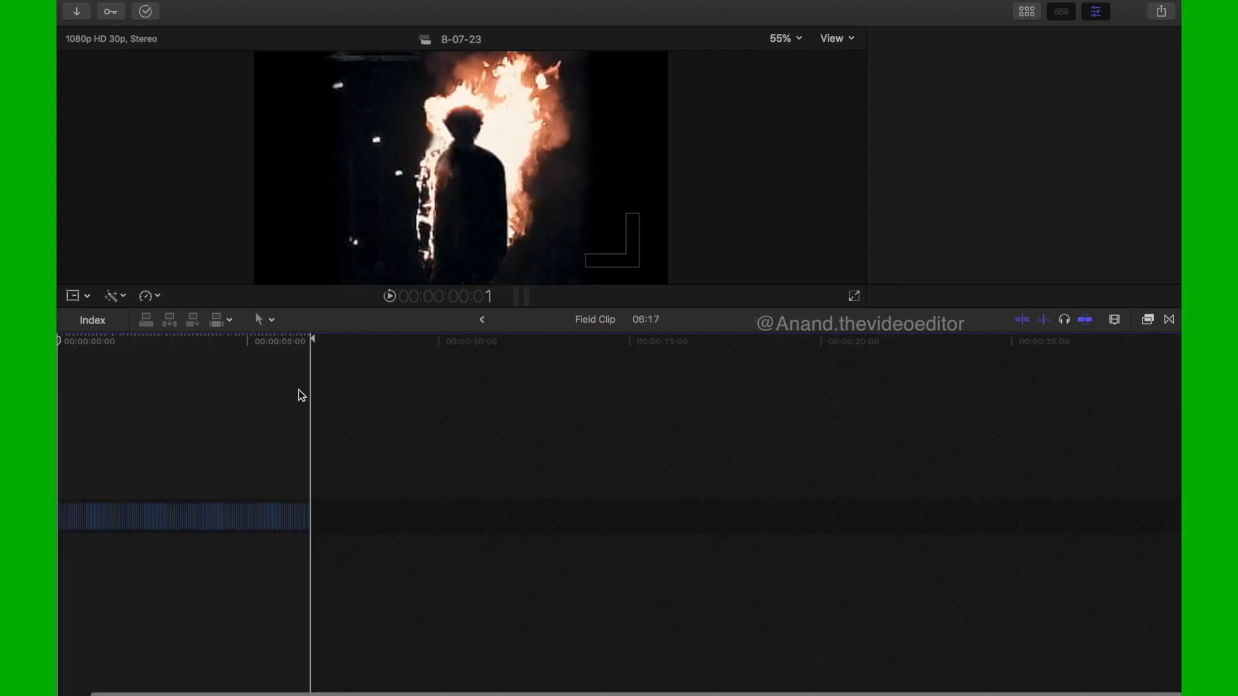
- Magnify the start of the Field Clip timeline to single-frame level to examine its short clips and gaps
{"action": "left_click", "coordinate": [59, 342]}
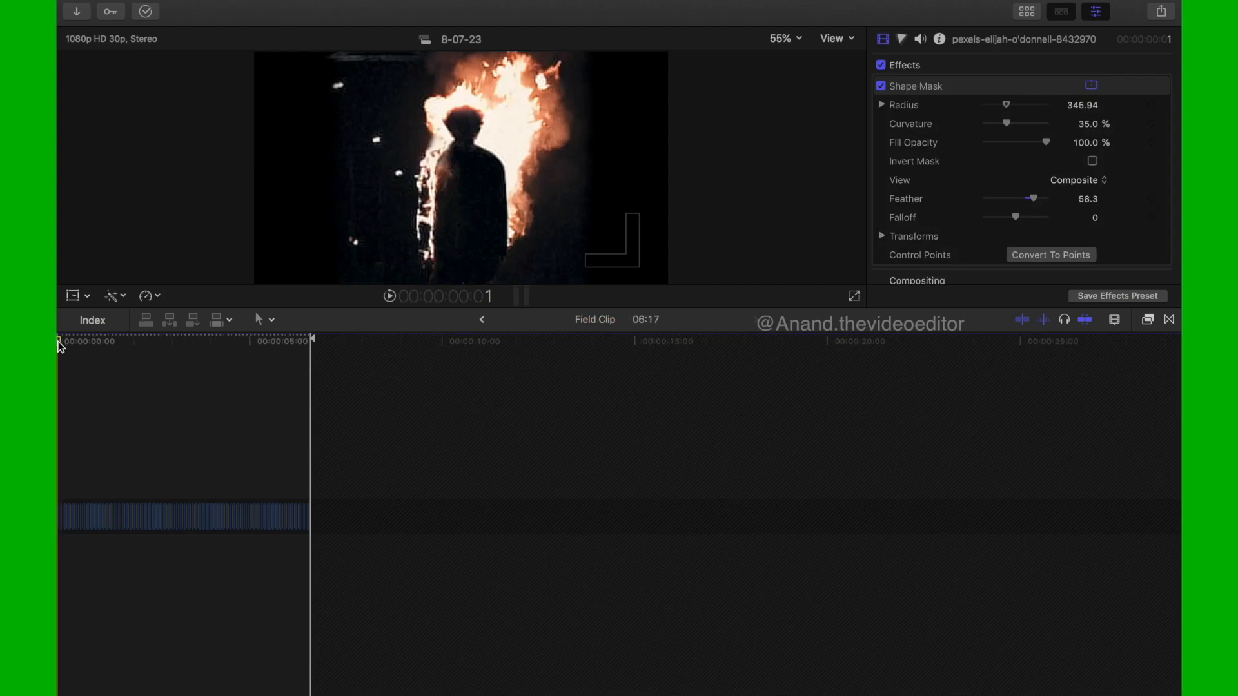
{"action": "key", "text": "super+equal"}
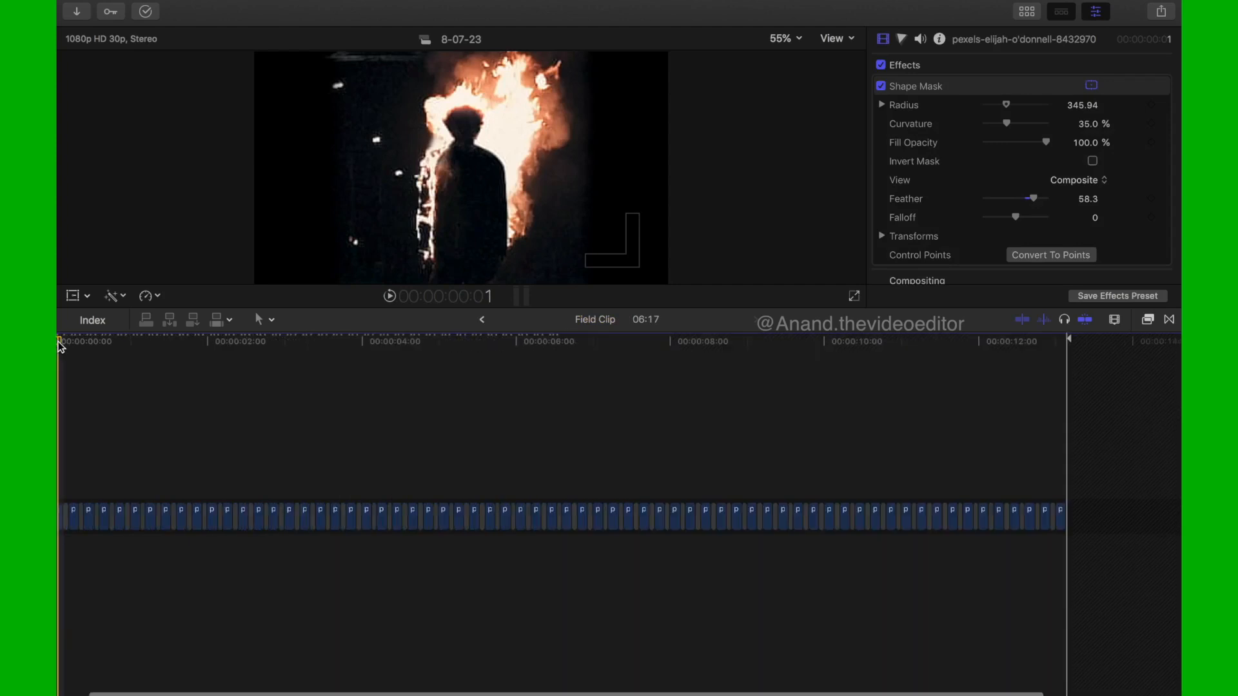
{"action": "key", "text": "super+equal"}
{"action": "key", "text": "super+equal"}
{"action": "key", "text": "super+equal"}
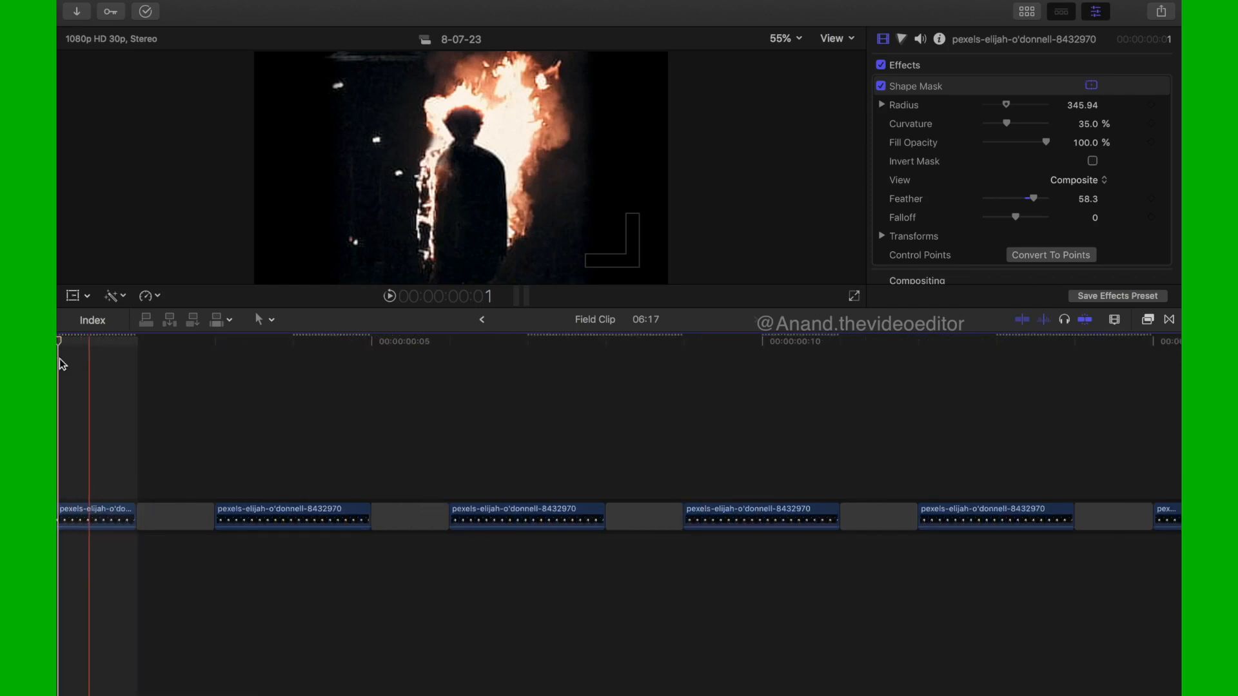
{"action": "mouse_move", "coordinate": [57, 348]}
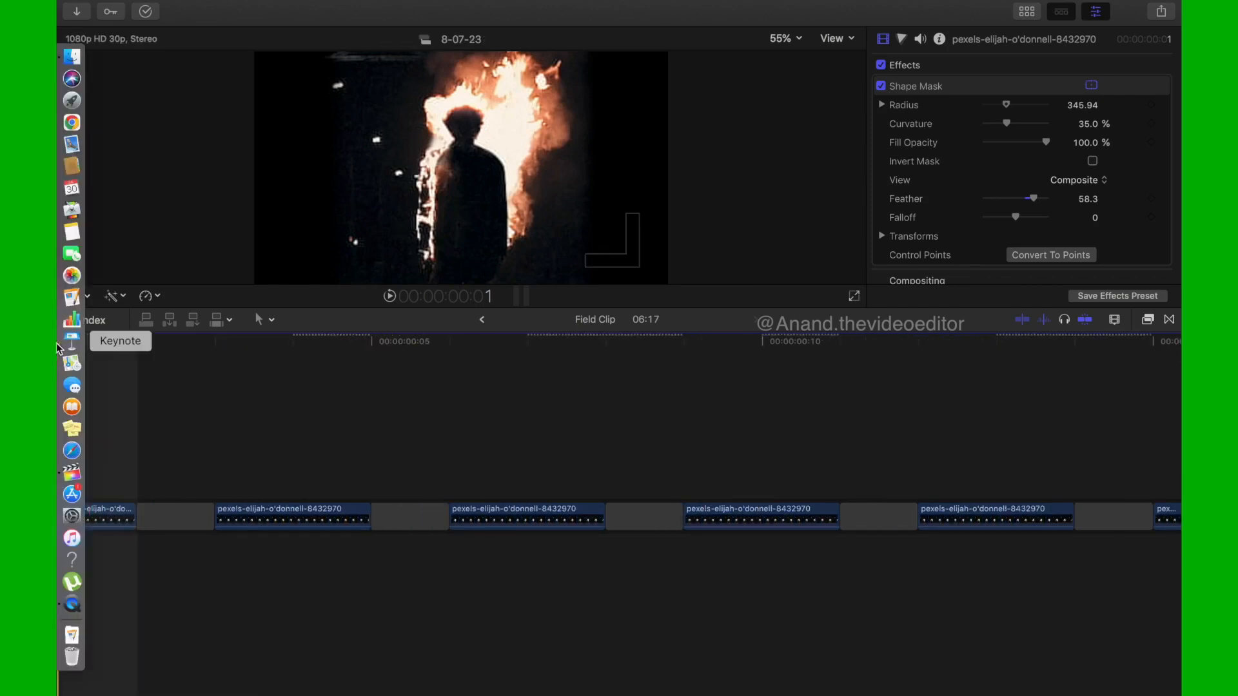
{"action": "left_click", "coordinate": [129, 348]}
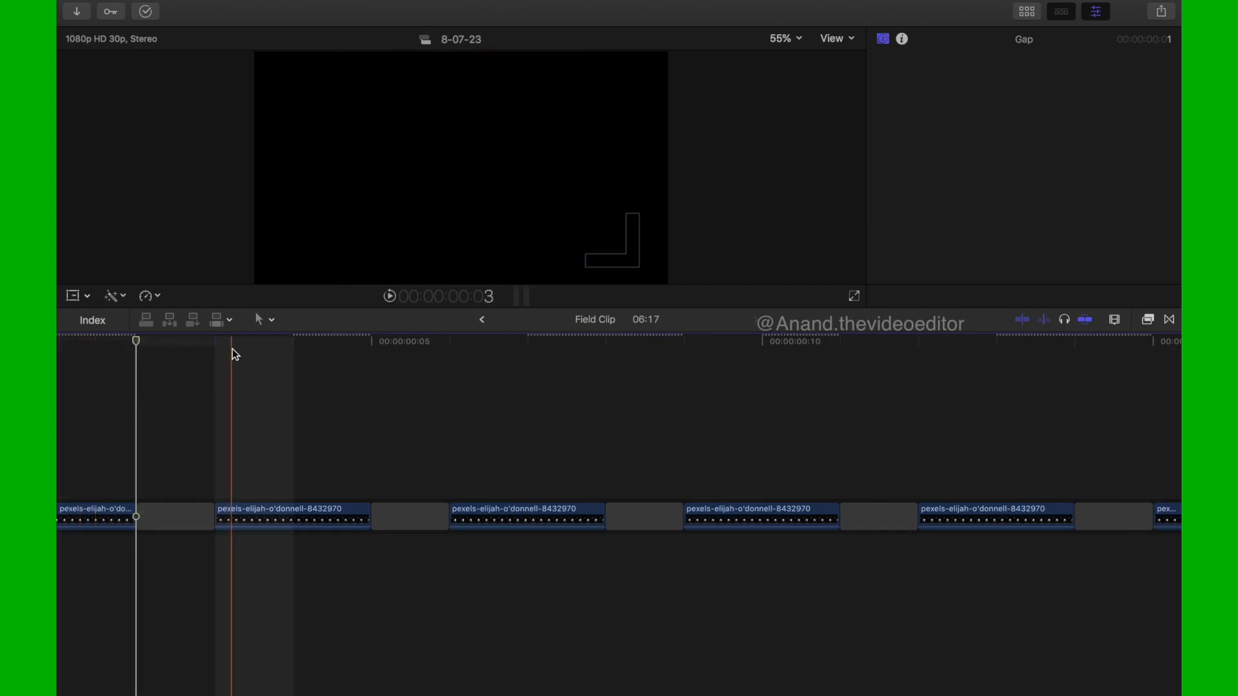
- Move frame by frame through the first pexels-elijah-o'donnell-8432970 segments and gaps to examine the flicker pattern
{"action": "scroll", "coordinate": [232, 349], "scroll_direction": "left", "scroll_amount": 5}
{"action": "left_click", "coordinate": [333, 344]}
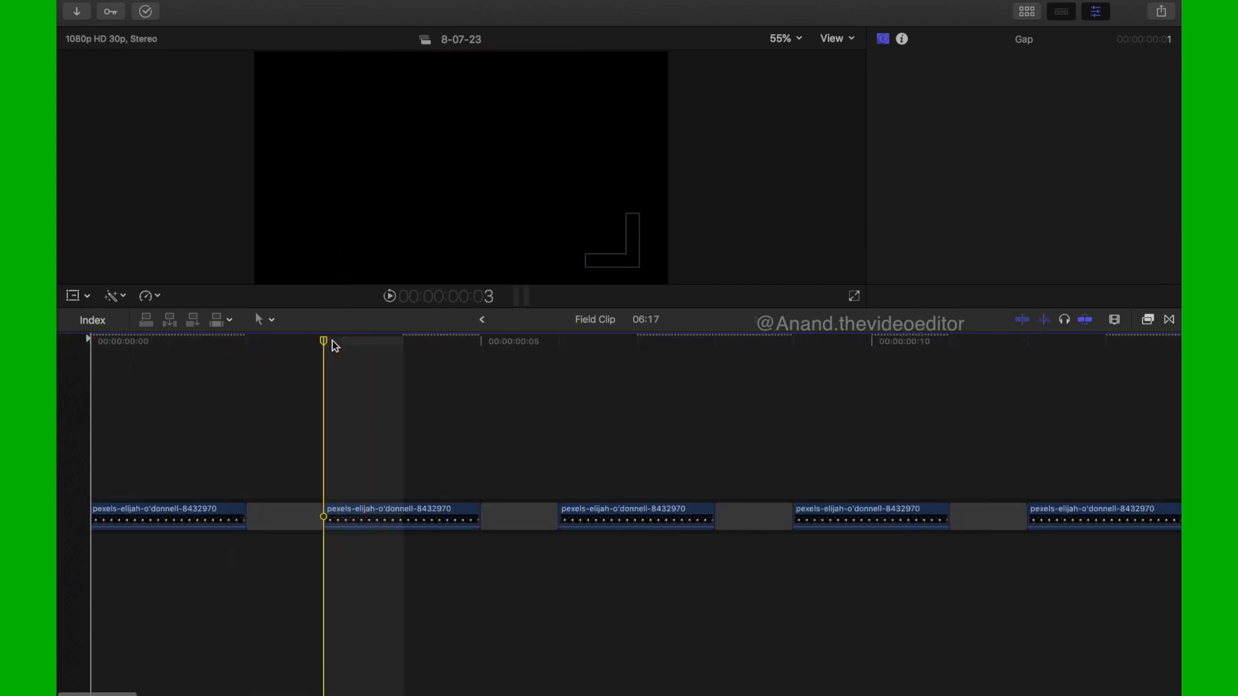
{"action": "key", "text": "Right"}
{"action": "left_click", "coordinate": [325, 343]}
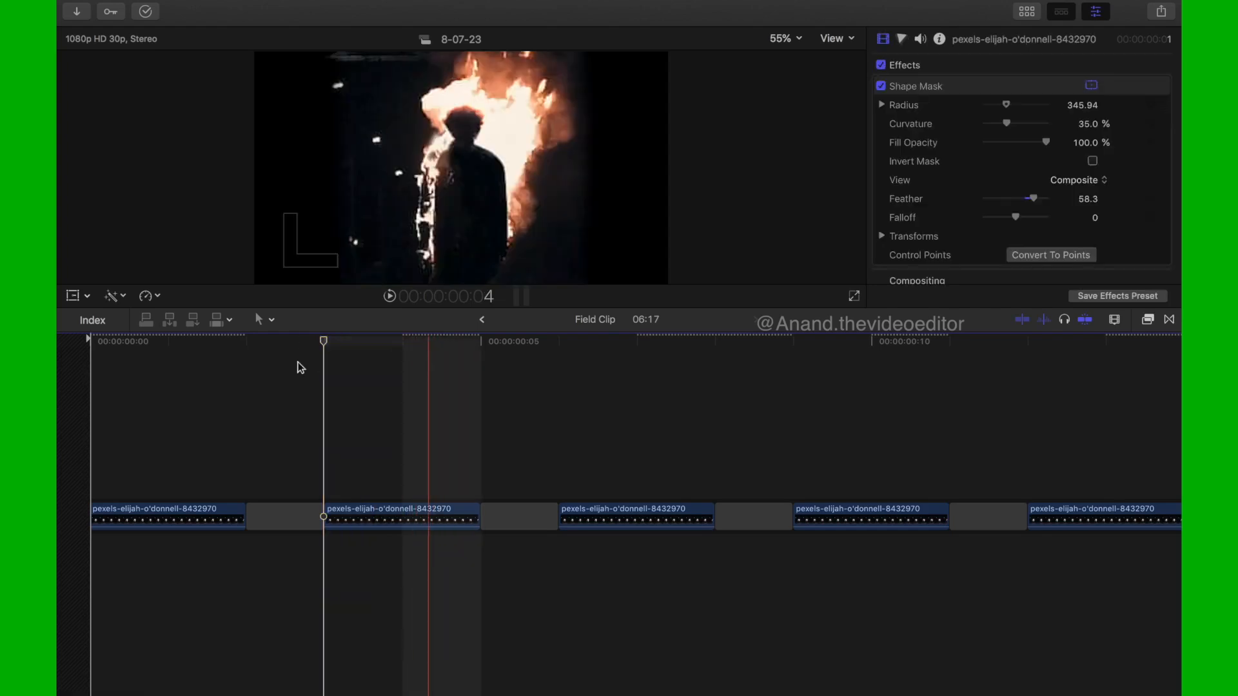
{"action": "left_click", "coordinate": [92, 341]}
{"action": "key", "text": "Right"}
{"action": "key", "text": "Right"}
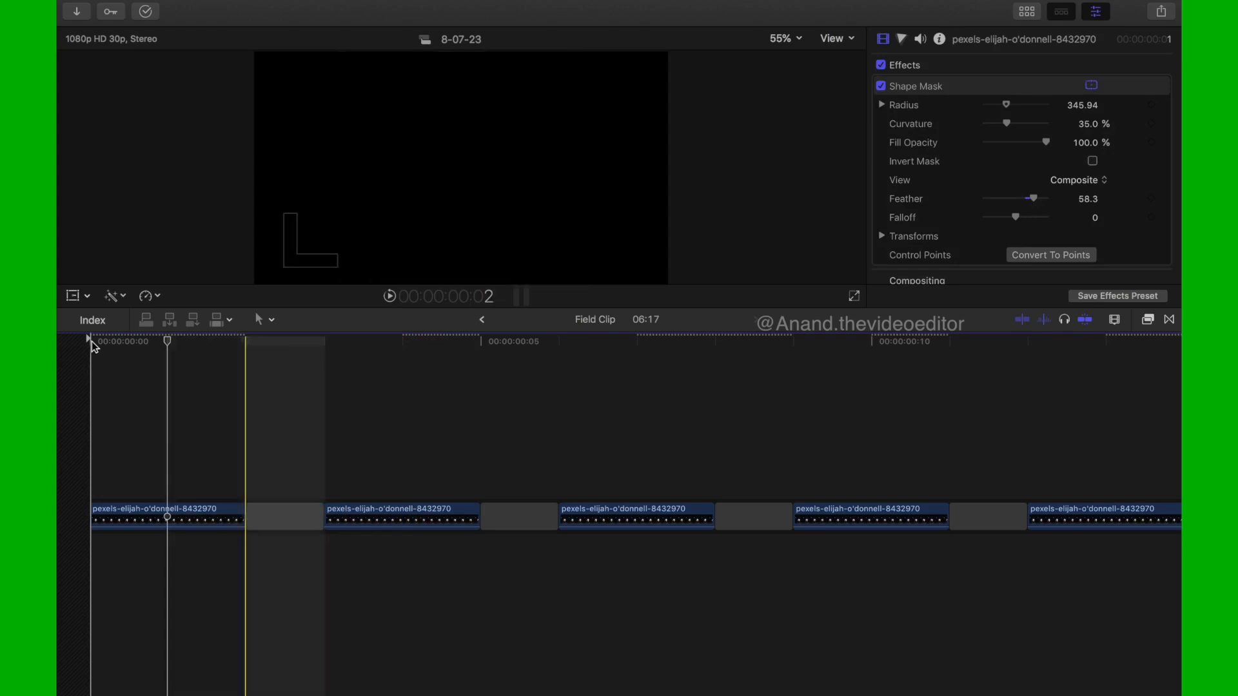
{"action": "key", "text": "Right"}
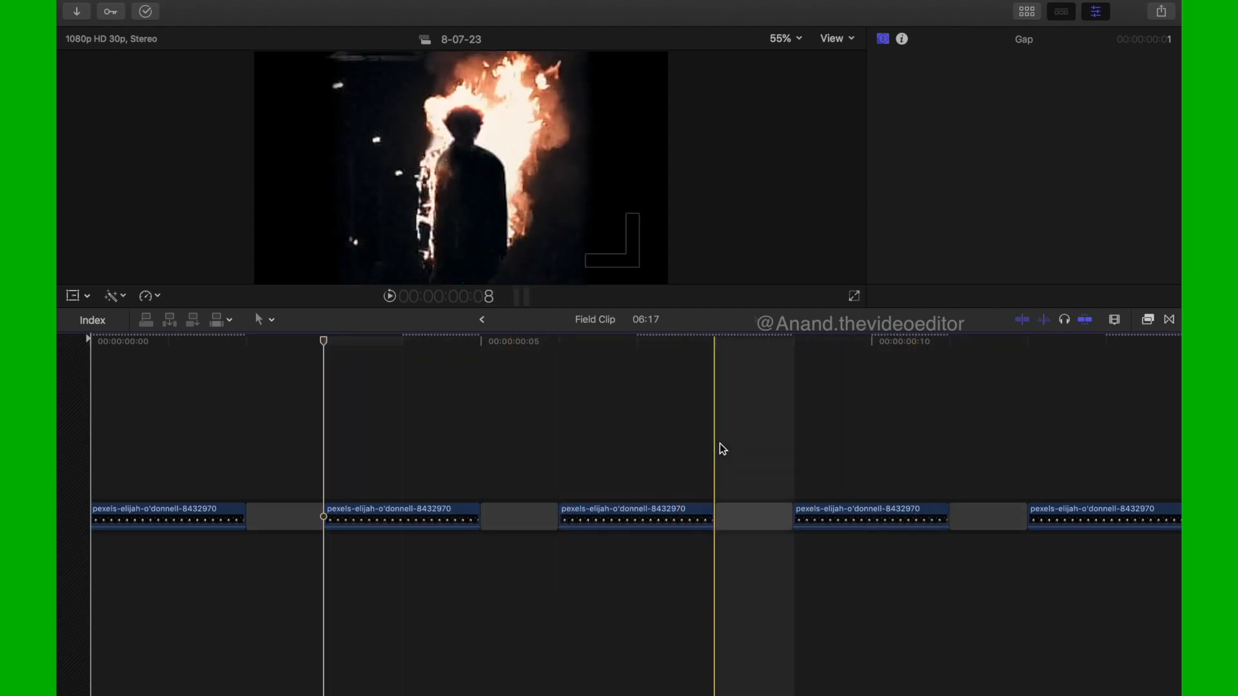
- Fit the entire Field Clip sequence in the timeline and review the repeating clip-and-gap pattern from the start
{"action": "key", "text": "super+minus"}
{"action": "key", "text": "super+minus"}
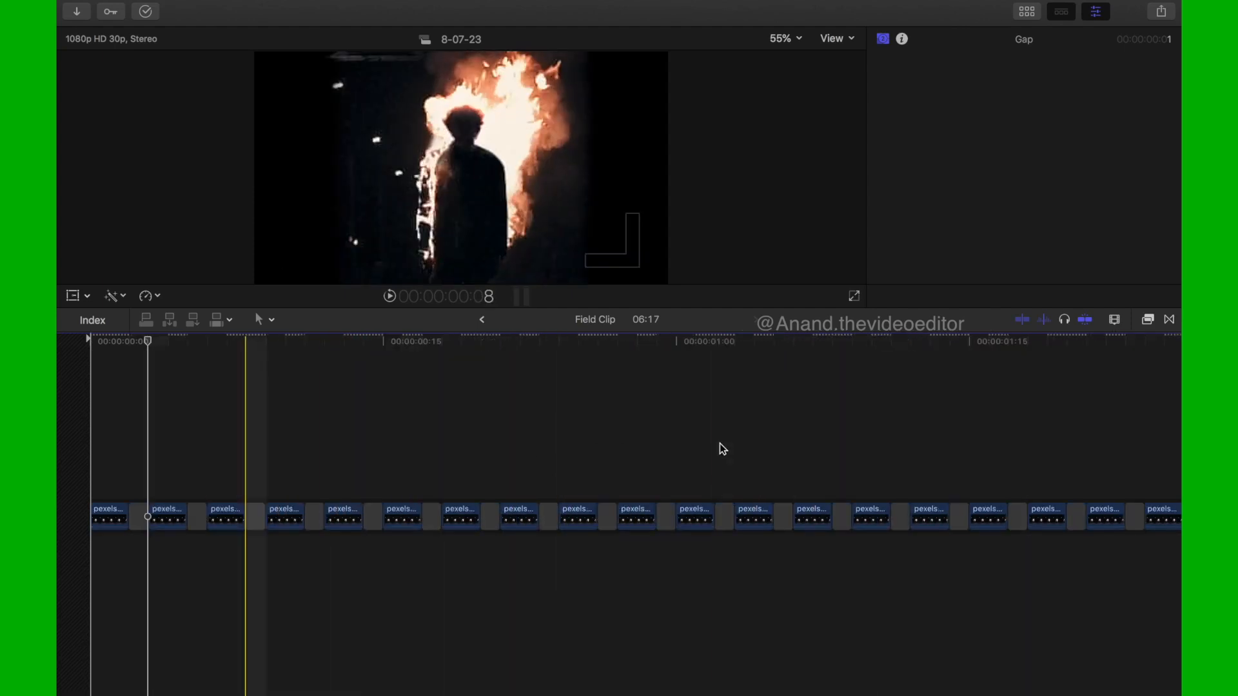
{"action": "key", "text": "super+minus"}
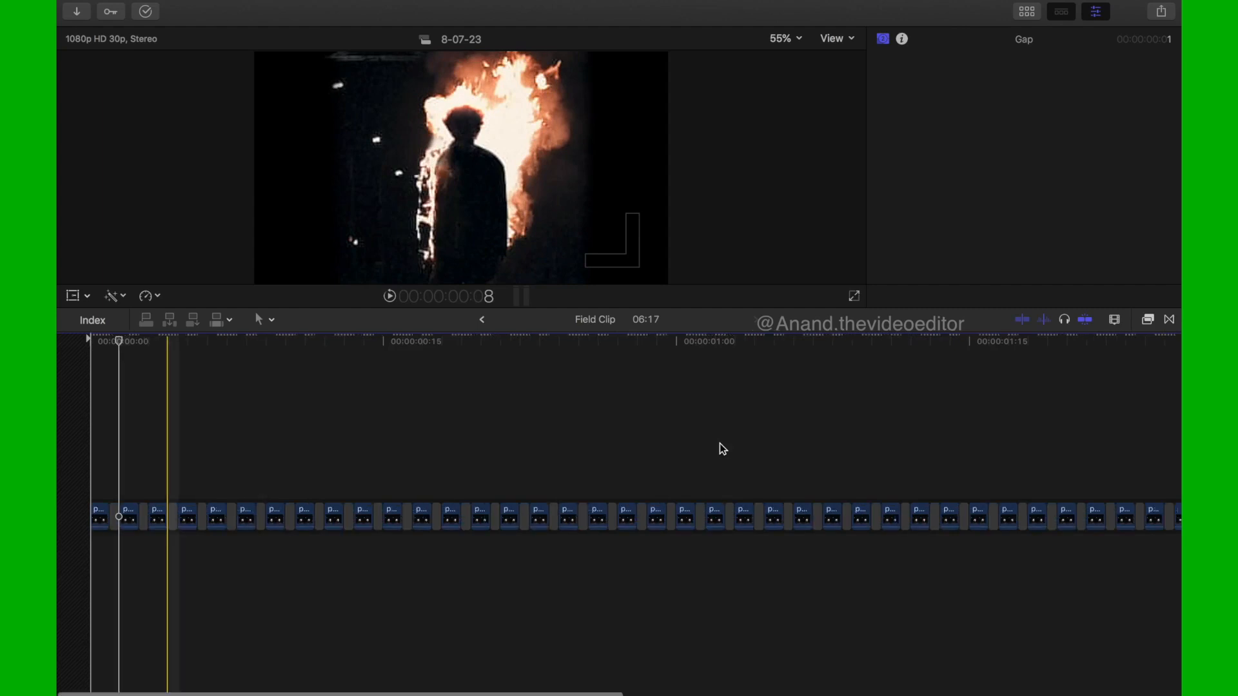
{"action": "key", "text": "shift+z"}
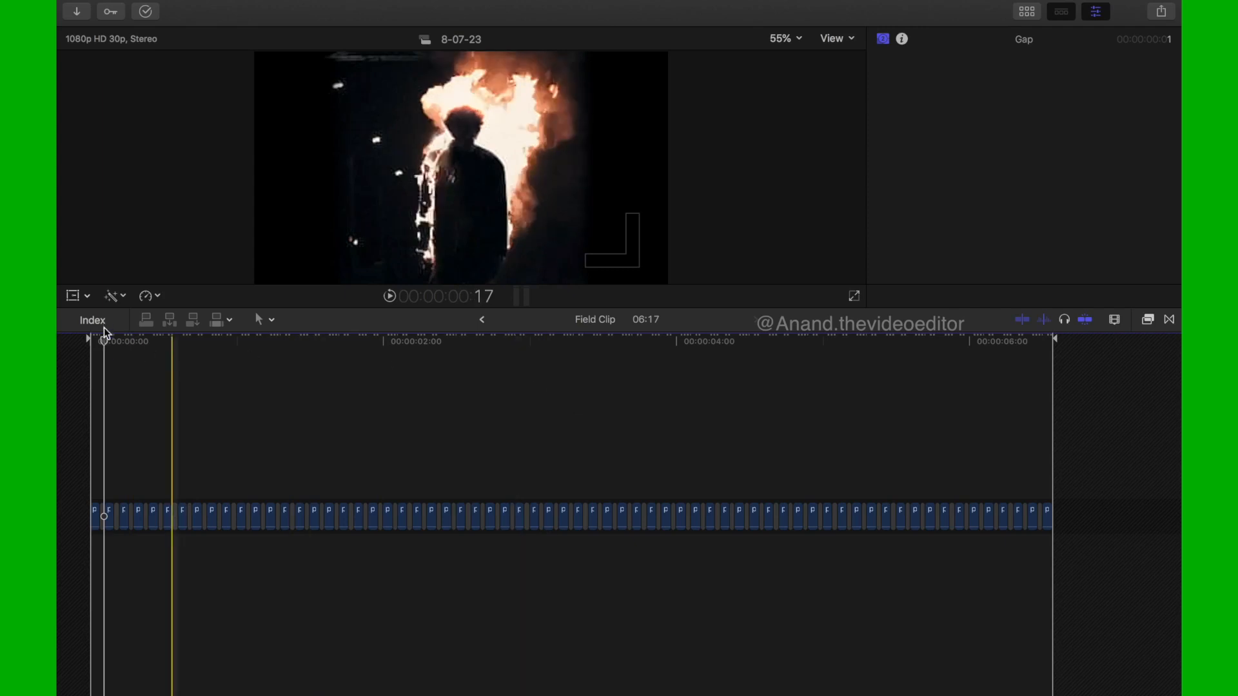
{"action": "left_click_drag", "start_coordinate": [91, 346], "coordinate": [86, 346]}
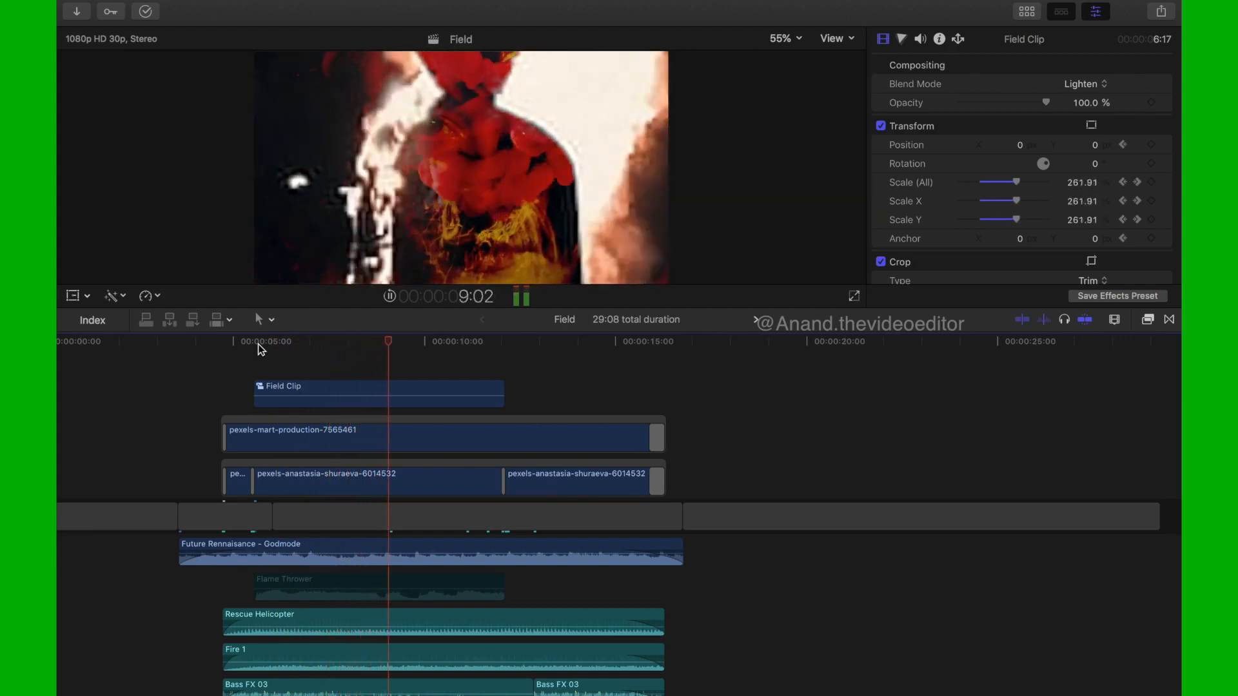
- Play the flickering overlay in the main Field project, pausing at intervals to check the composite
{"action": "key", "text": "space"}
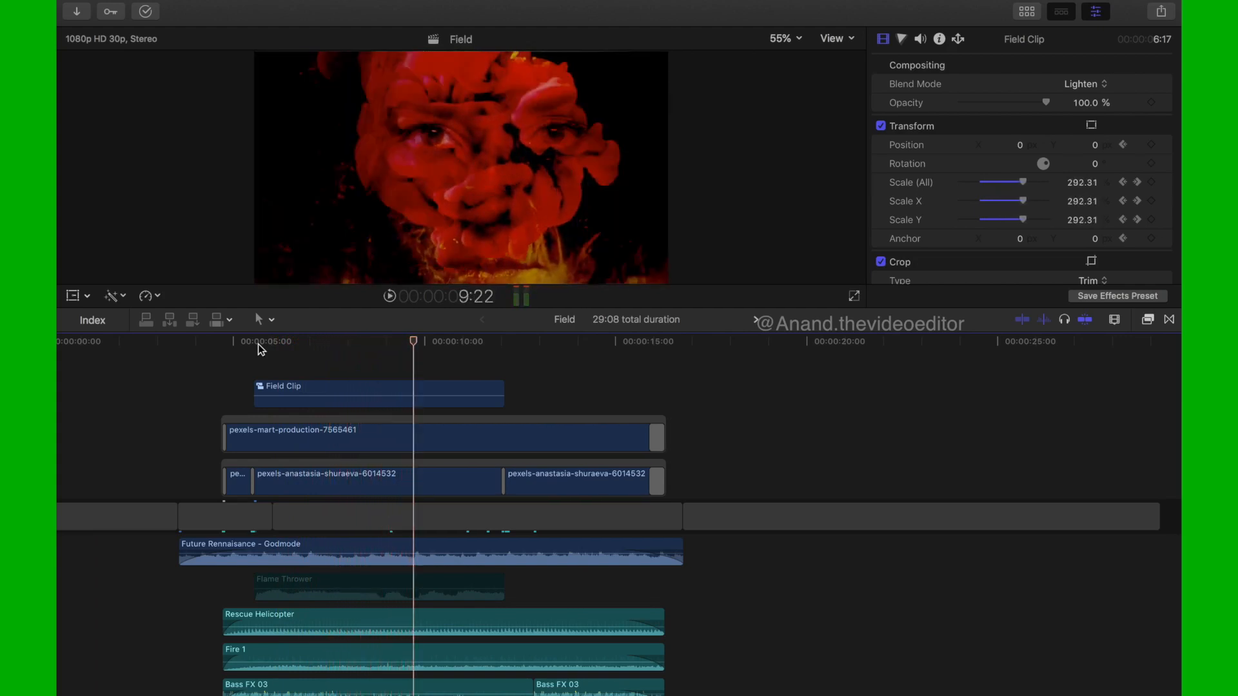
{"action": "key", "text": "space"}
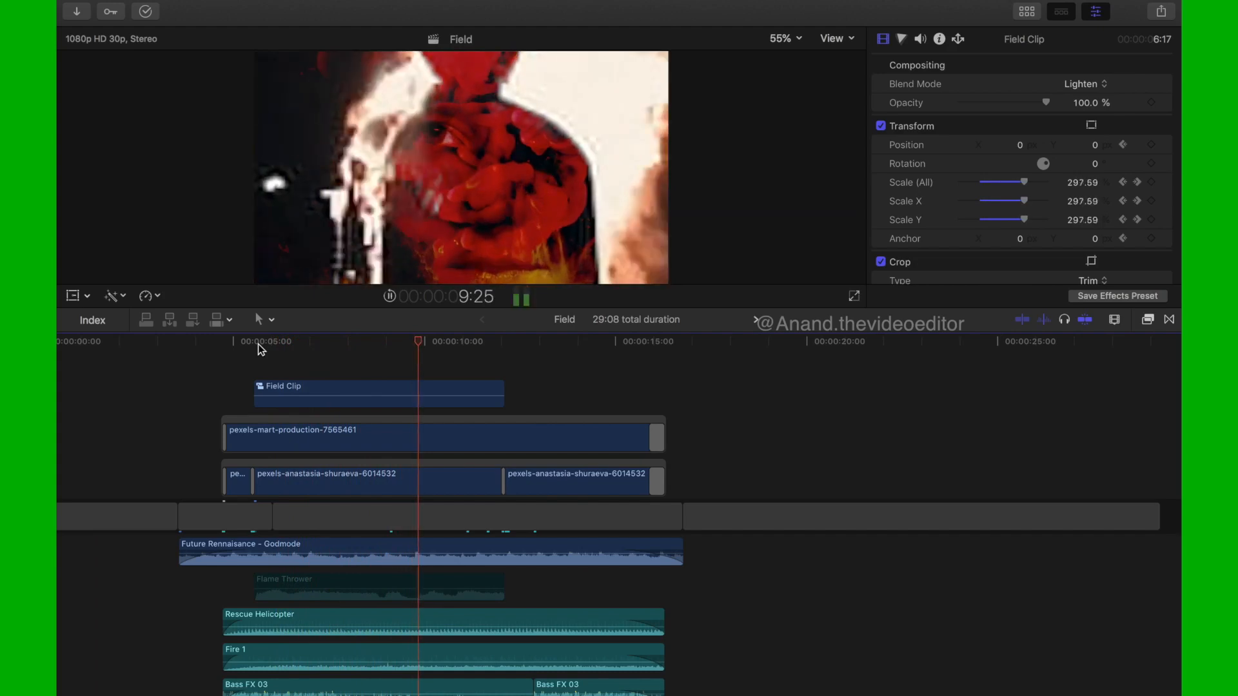
{"action": "key", "text": "space"}
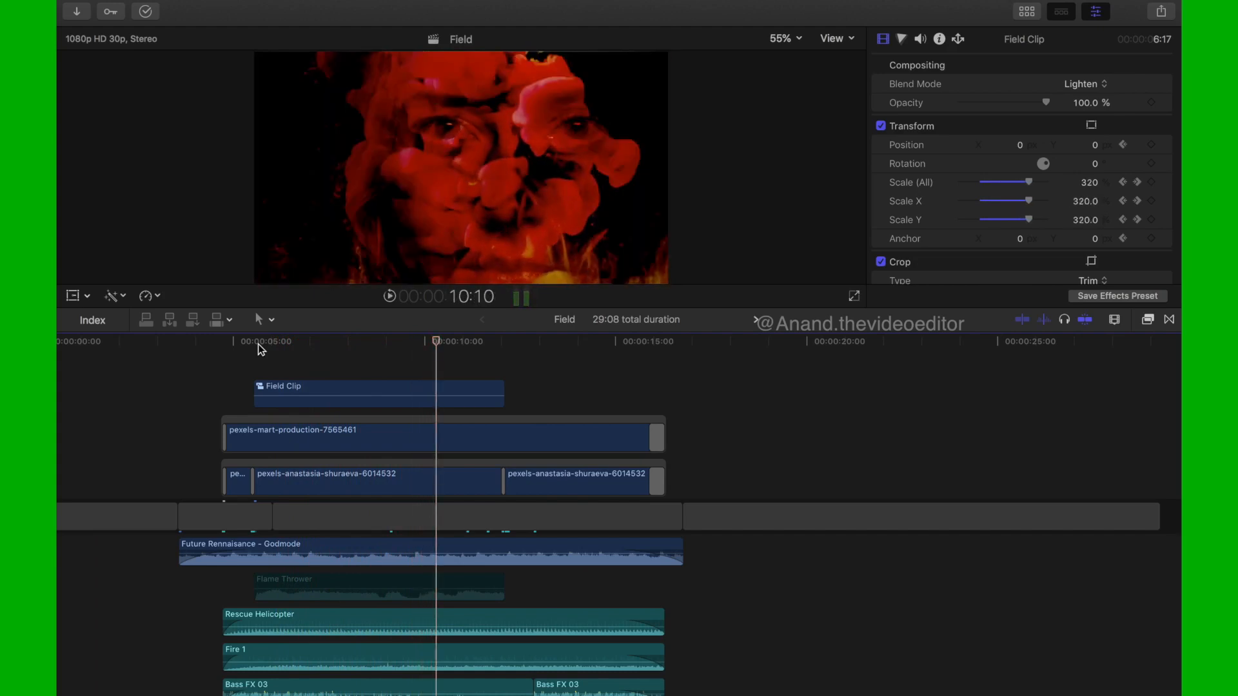
{"action": "key", "text": "space"}
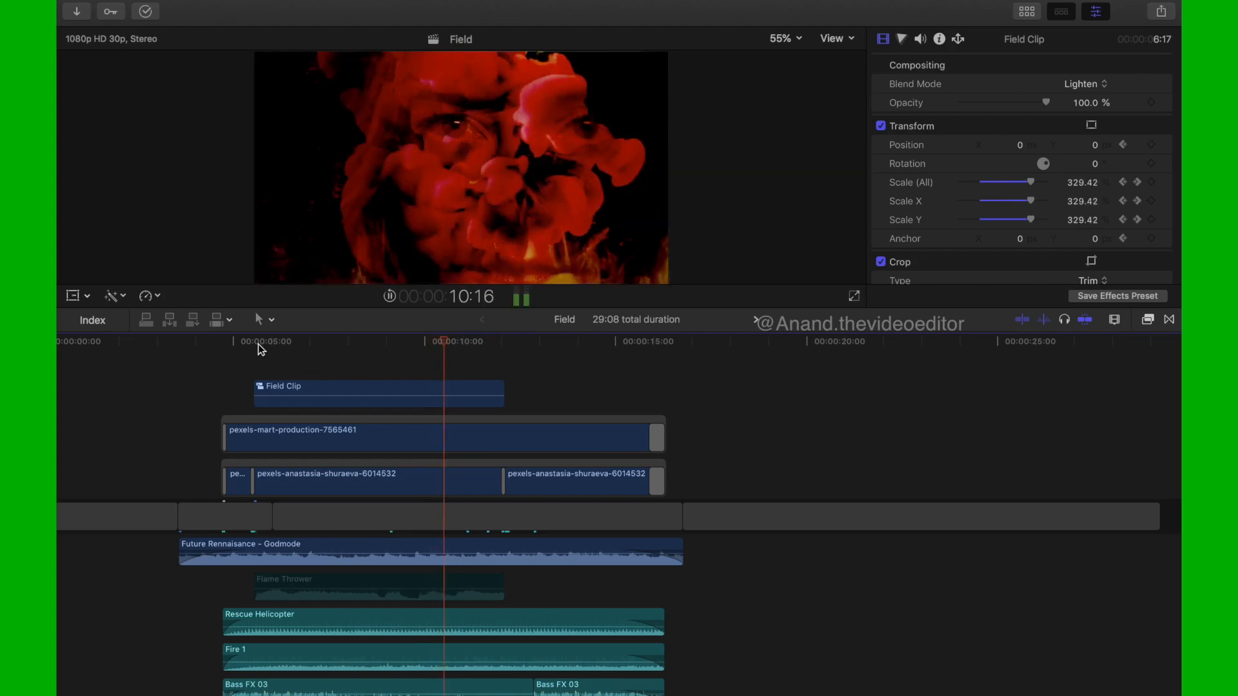
- Scrub across the Field Clip section to 11:03 and select Field Clip to inspect its scale settings
{"action": "left_click_drag", "start_coordinate": [258, 343], "coordinate": [470, 357]}
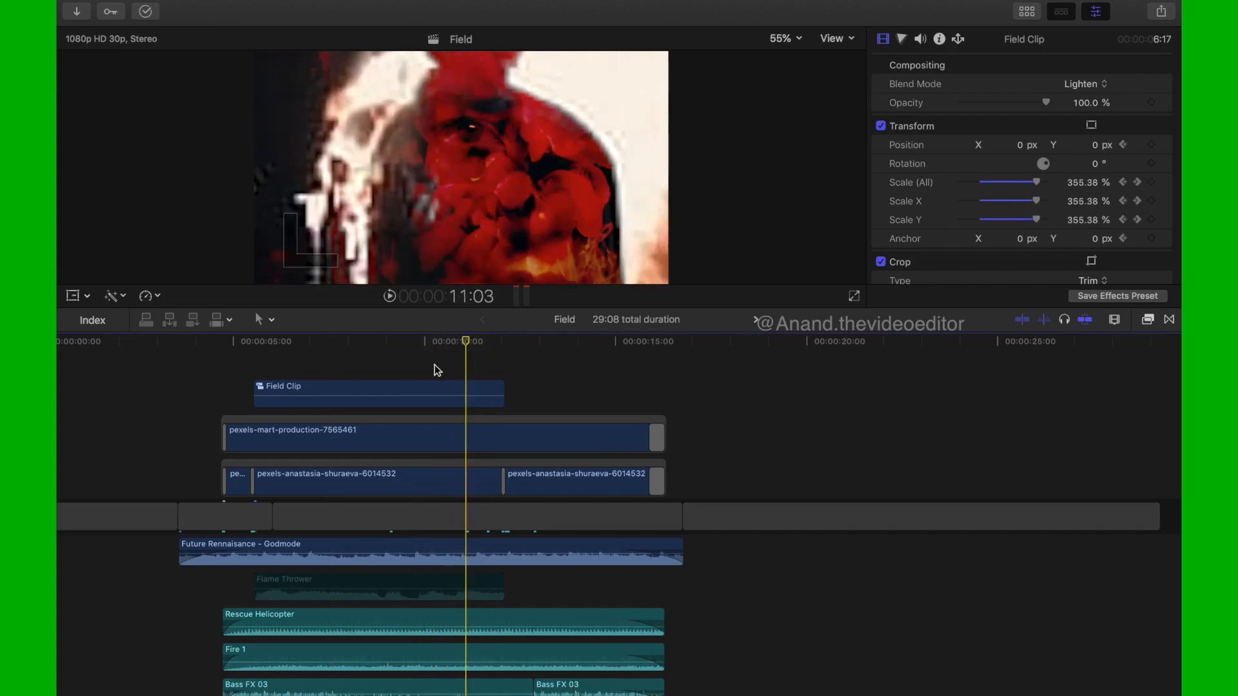
{"action": "left_click", "coordinate": [401, 394]}
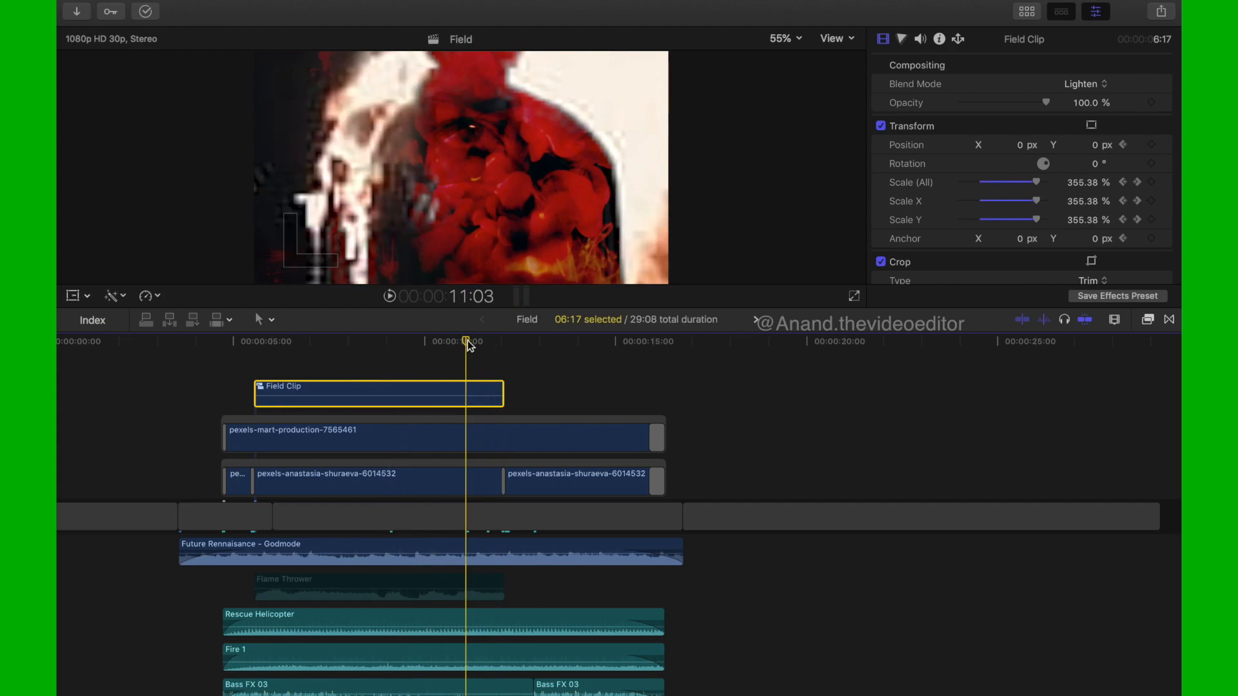
- Re-enable the effects on Field Clip's first pexels-elijah-o'donnell-8432970 segment and select its Shape Mask to inspect the mask outline
{"action": "scroll", "coordinate": [906, 166], "scroll_direction": "up", "scroll_amount": 2}
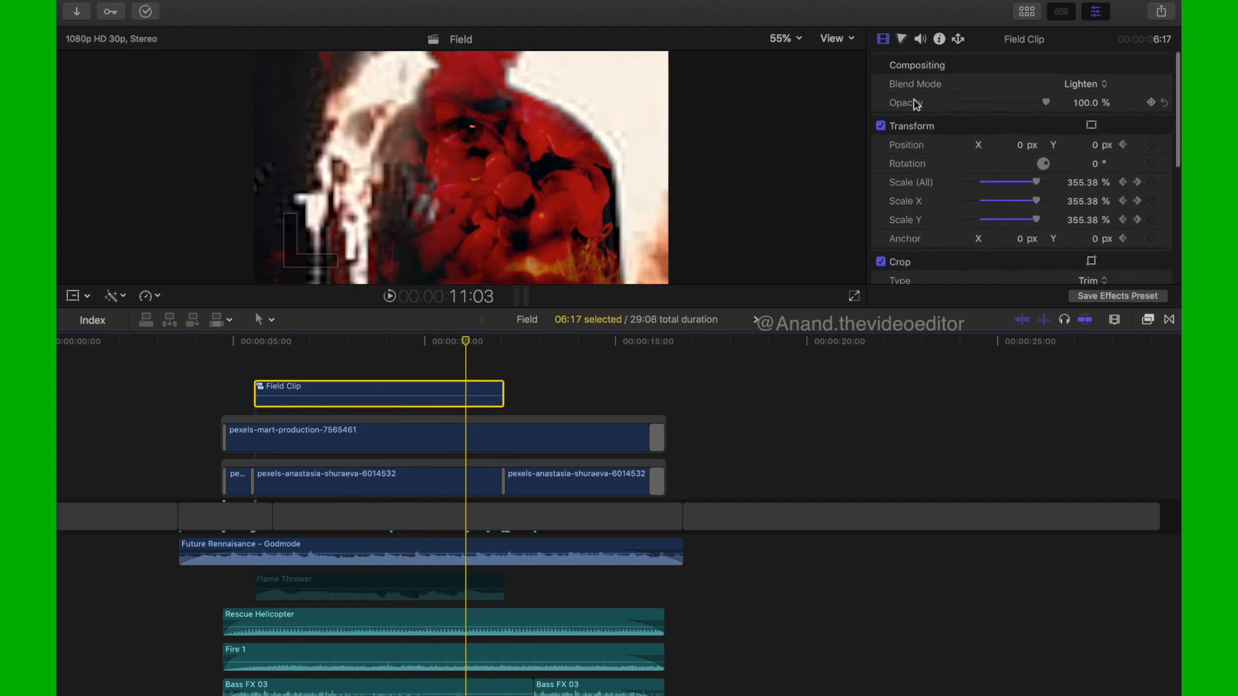
{"action": "scroll", "coordinate": [913, 177], "scroll_direction": "down", "scroll_amount": 2}
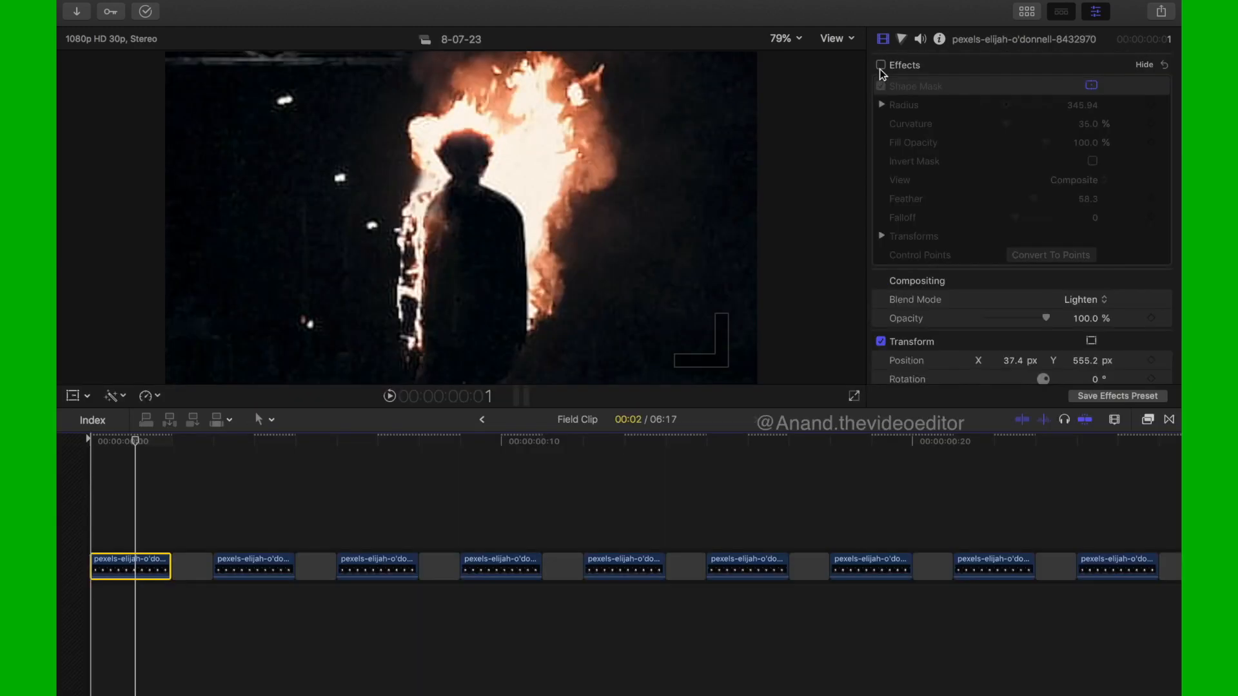
{"action": "left_click", "coordinate": [880, 65]}
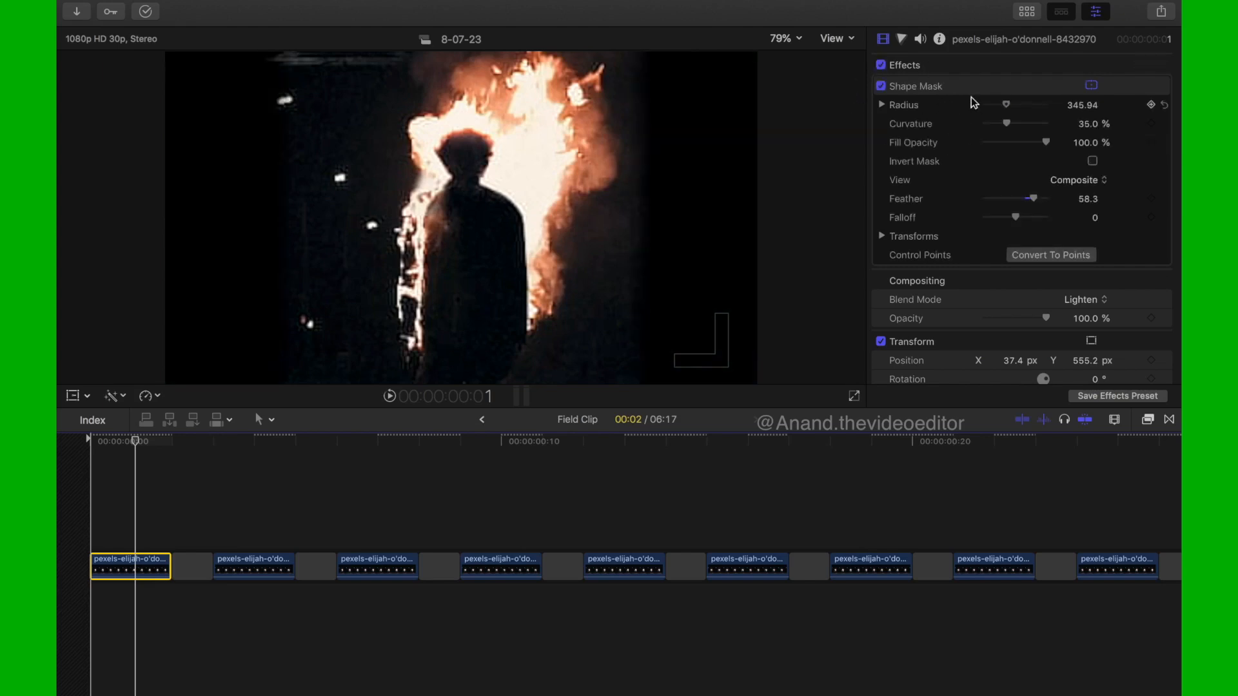
{"action": "left_click", "coordinate": [1064, 89]}
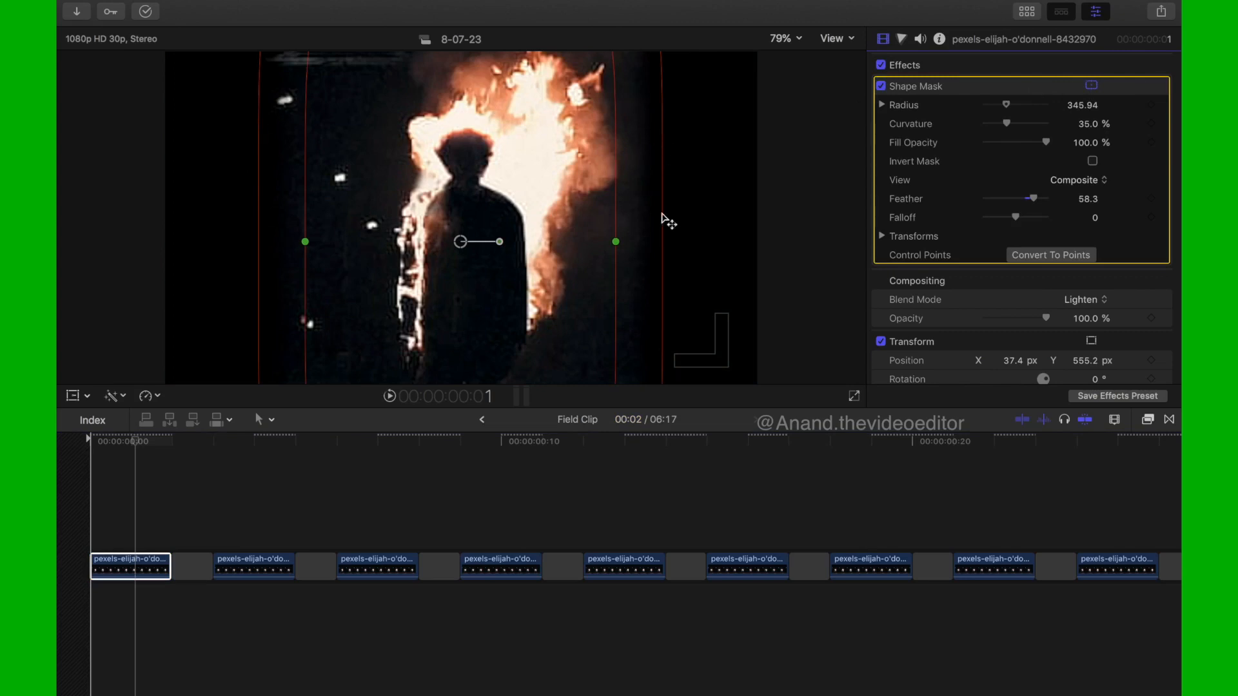
- Turn the masked segment's Transform off to compare its original framing, and turn Transform back on
{"action": "scroll", "coordinate": [939, 179], "scroll_direction": "down", "scroll_amount": 10}
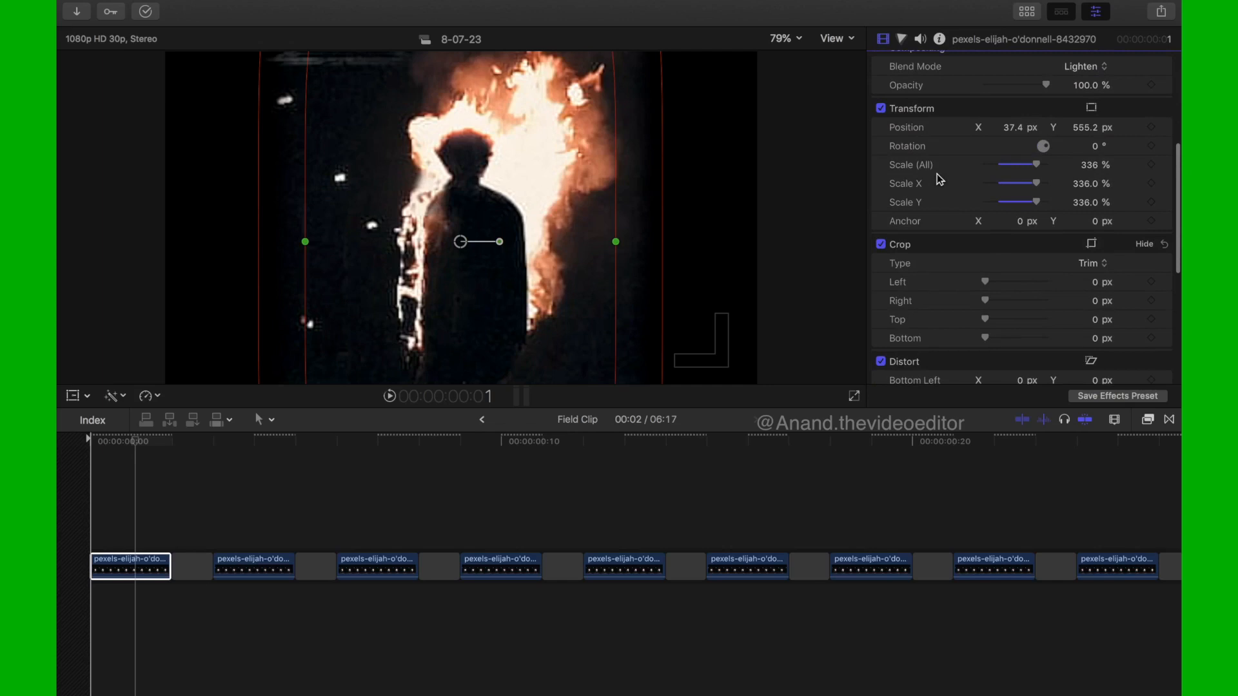
{"action": "scroll", "coordinate": [939, 179], "scroll_direction": "down", "scroll_amount": 2}
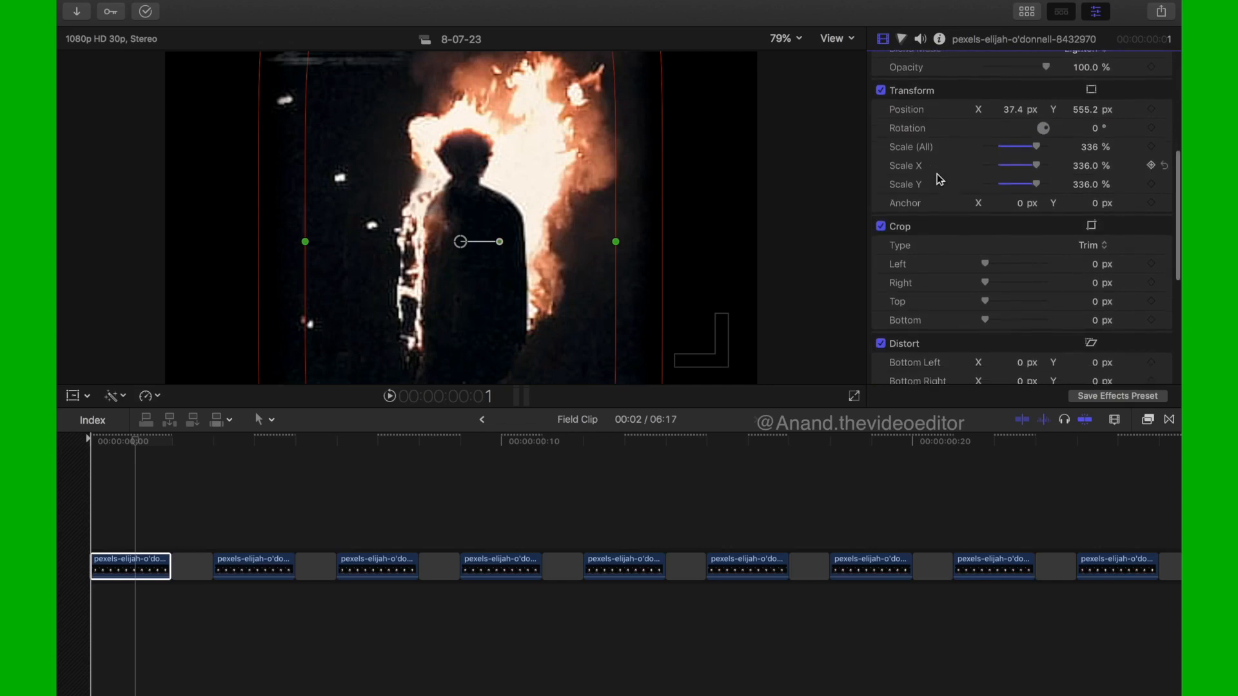
{"action": "left_click", "coordinate": [881, 91]}
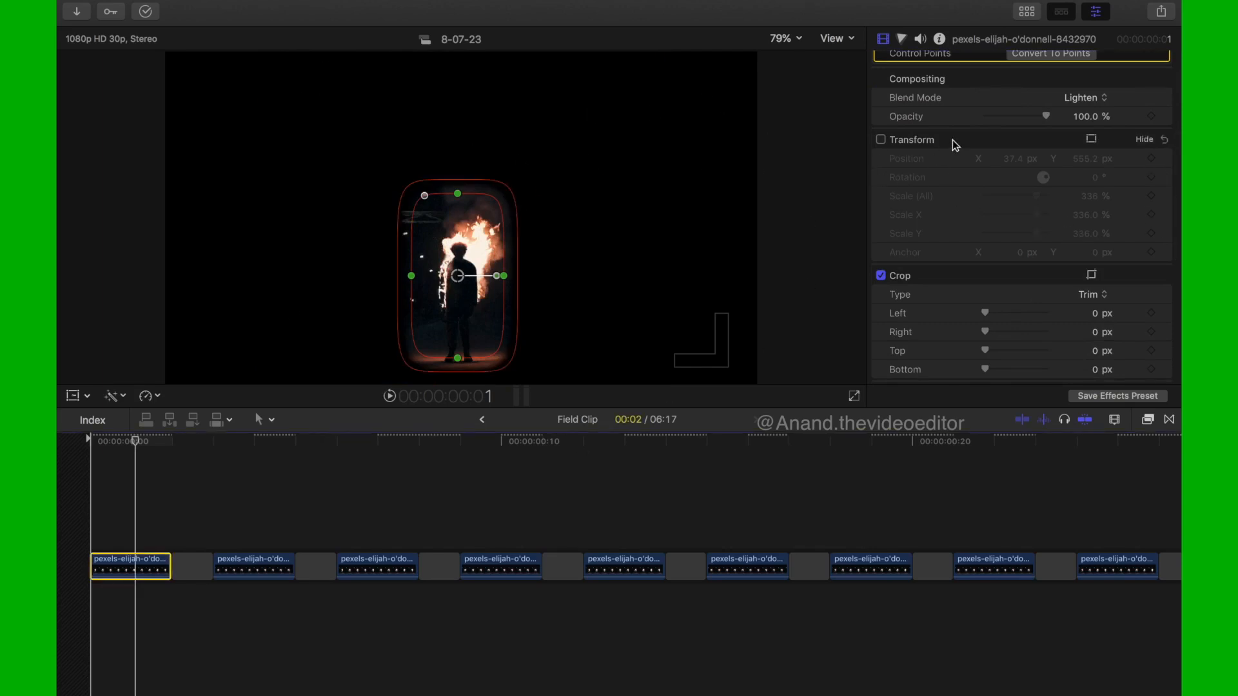
{"action": "scroll", "coordinate": [946, 144], "scroll_direction": "up", "scroll_amount": 5}
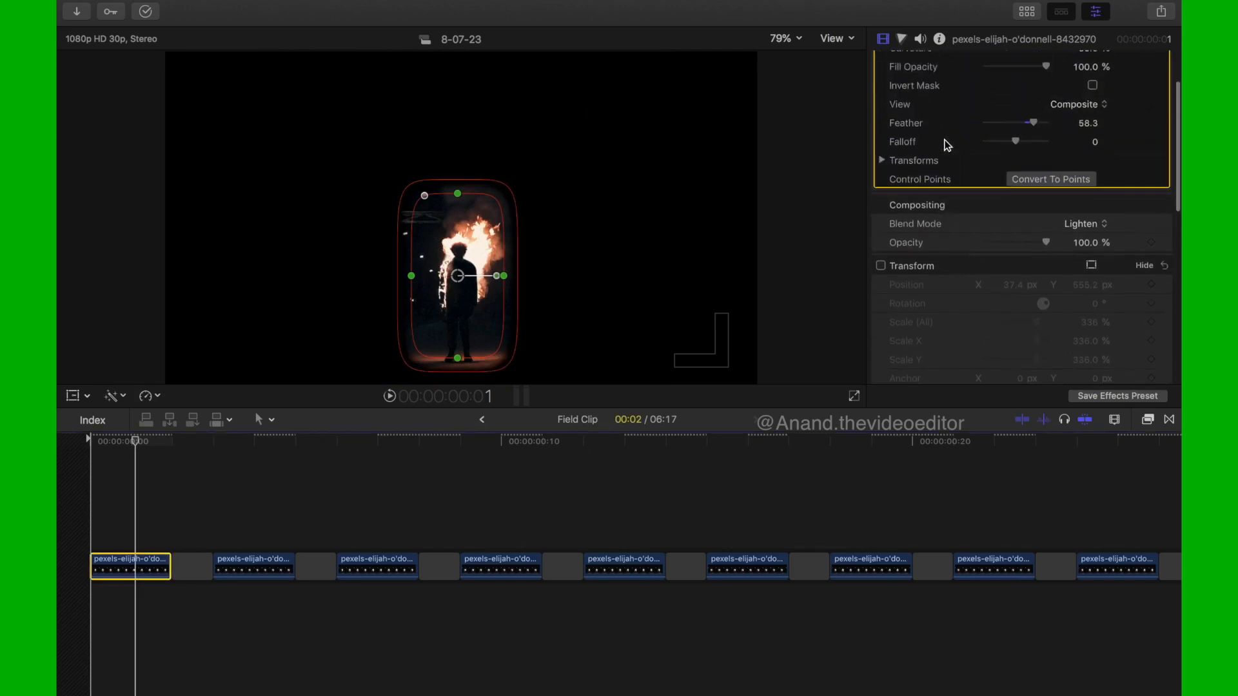
{"action": "left_click", "coordinate": [881, 275]}
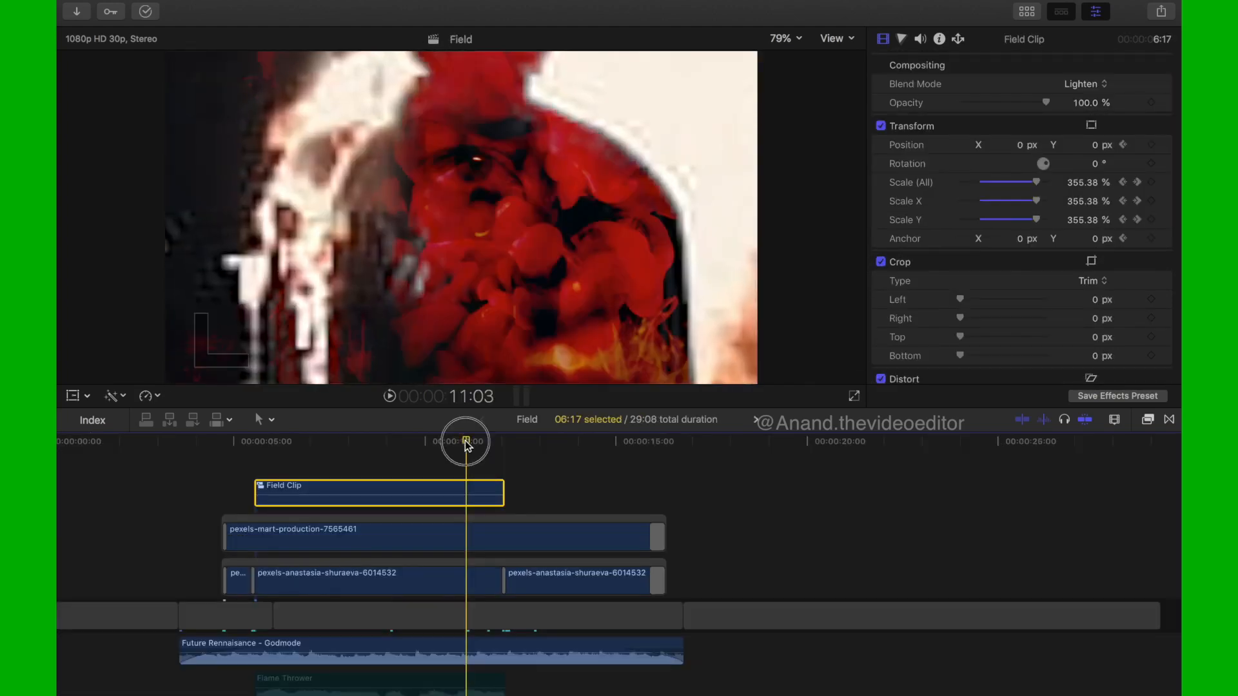
- Scrub the main Field timeline back to Field Clip's start at 5:17 and inspect the clip's Transform keyframes
{"action": "left_click", "coordinate": [365, 441]}
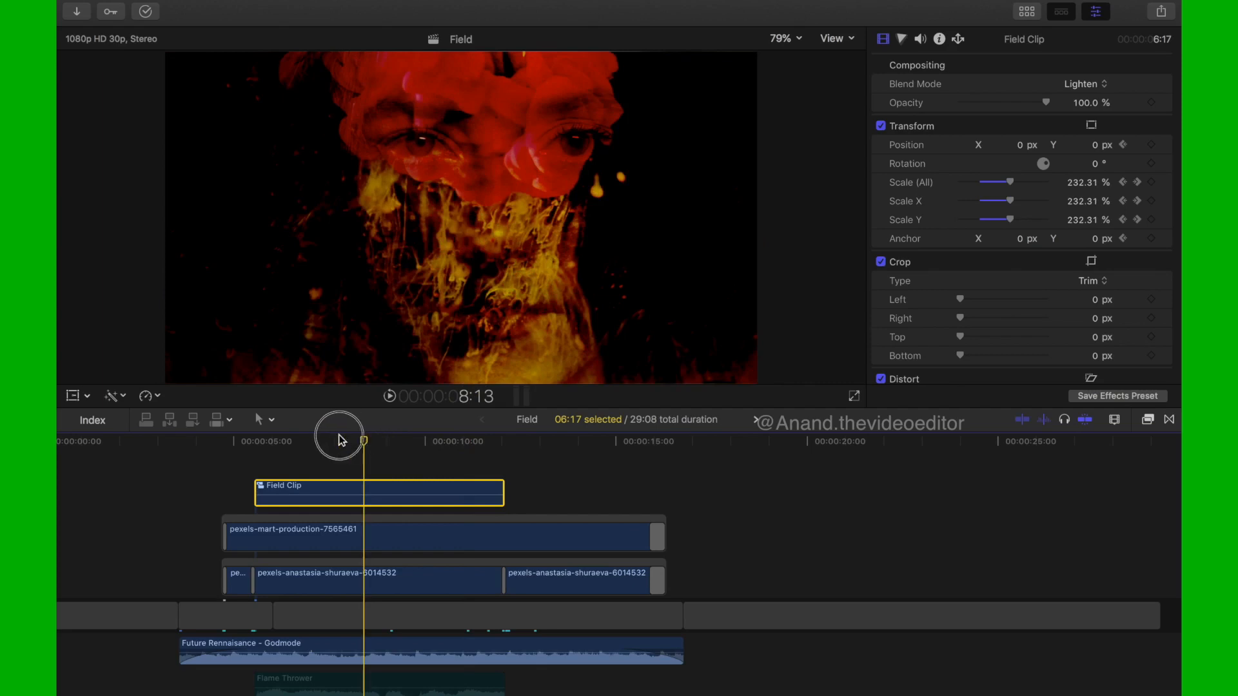
{"action": "left_click", "coordinate": [308, 441]}
{"action": "left_click_drag", "start_coordinate": [307, 443], "coordinate": [339, 444]}
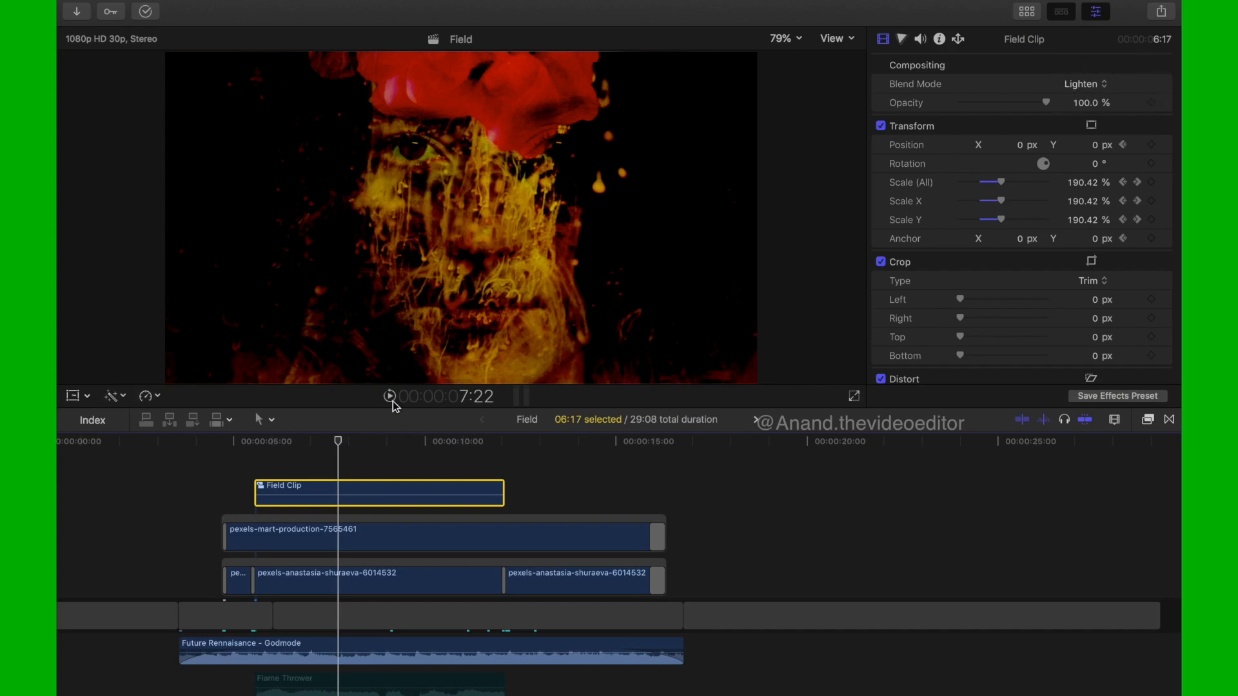
{"action": "left_click_drag", "start_coordinate": [333, 444], "coordinate": [258, 451]}
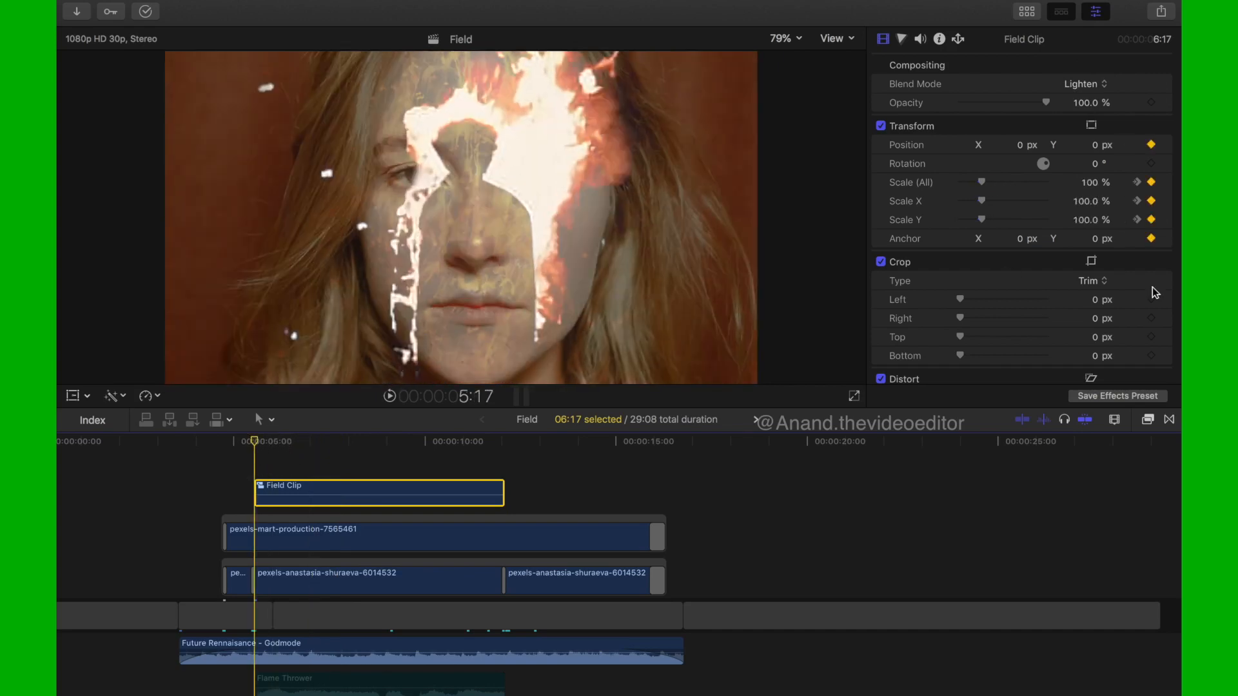
{"action": "left_click", "coordinate": [1149, 146]}
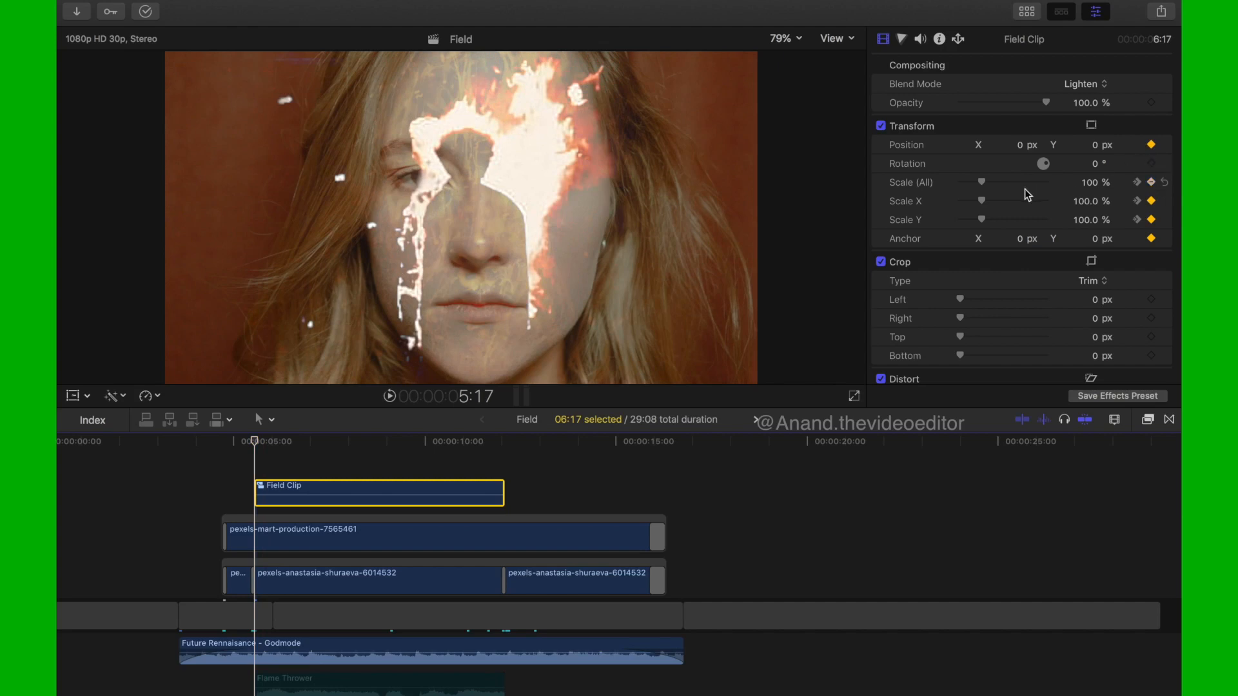
- Scrub Field Clip from its start to 12:01 and back to follow its scale animation
{"action": "left_click", "coordinate": [256, 443]}
{"action": "left_click_drag", "start_coordinate": [278, 447], "coordinate": [501, 449]}
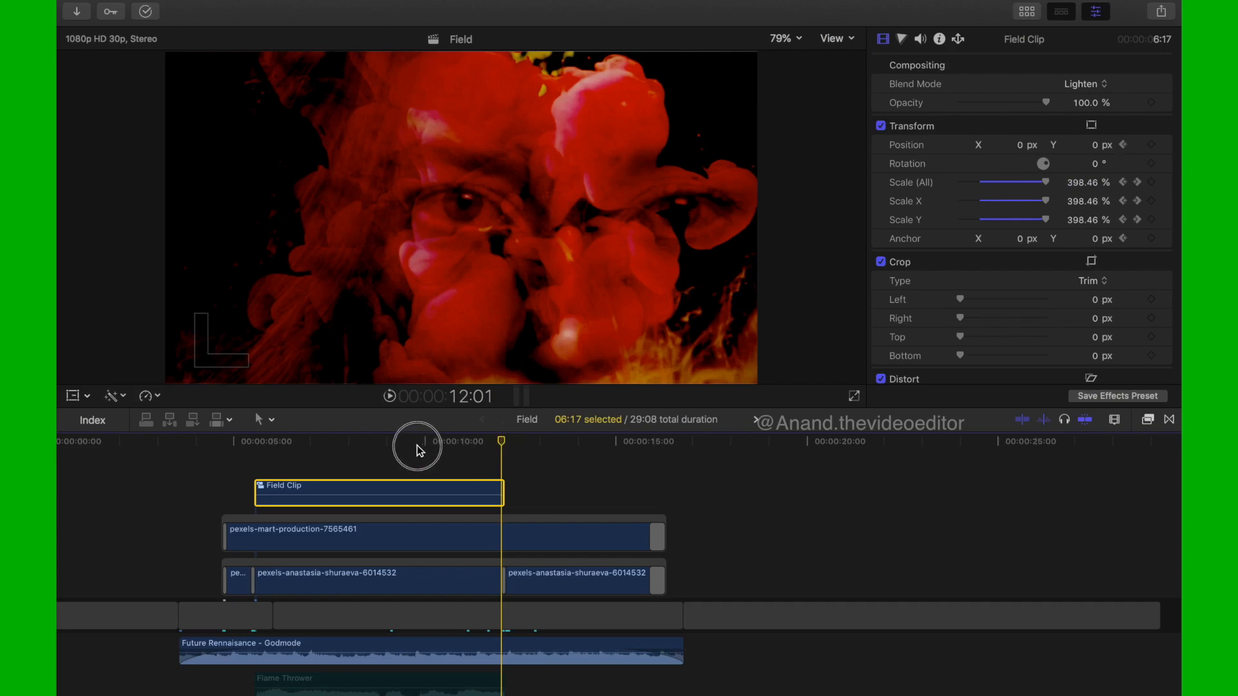
{"action": "left_click_drag", "start_coordinate": [418, 449], "coordinate": [254, 452]}
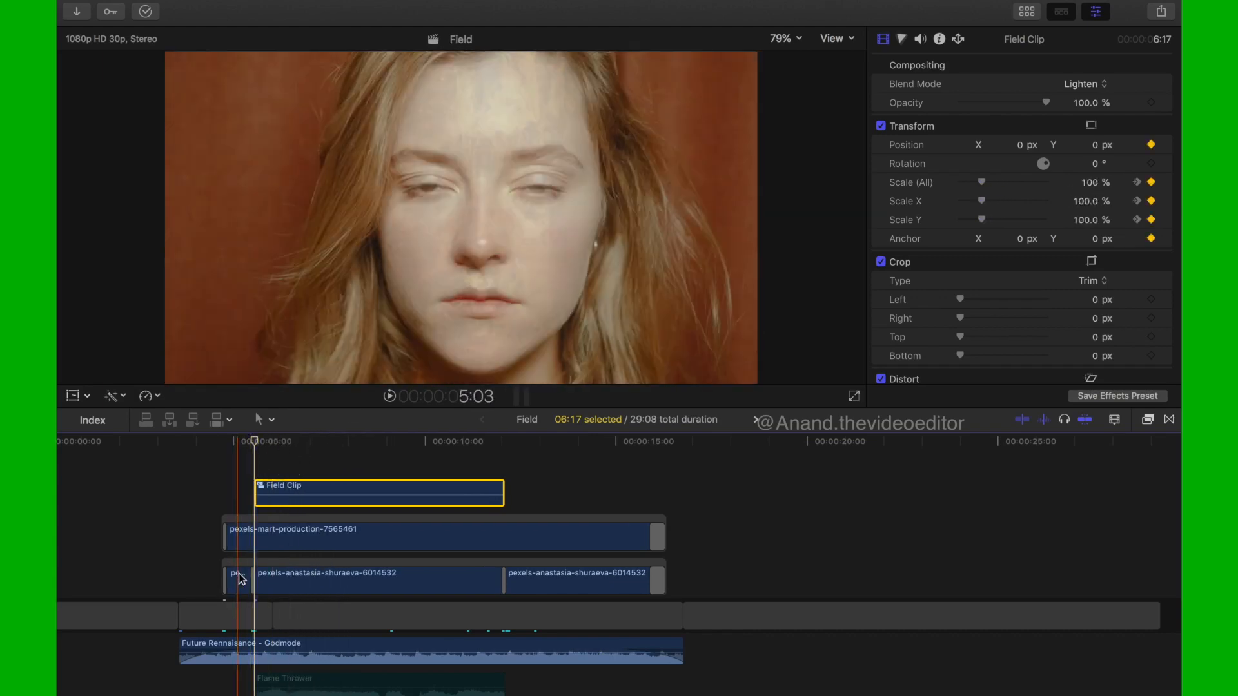
- Select the short first pexels-anastasia-shuraeva-6014532 segment and check its Transform keyframes at its end and start
{"action": "left_click", "coordinate": [239, 579]}
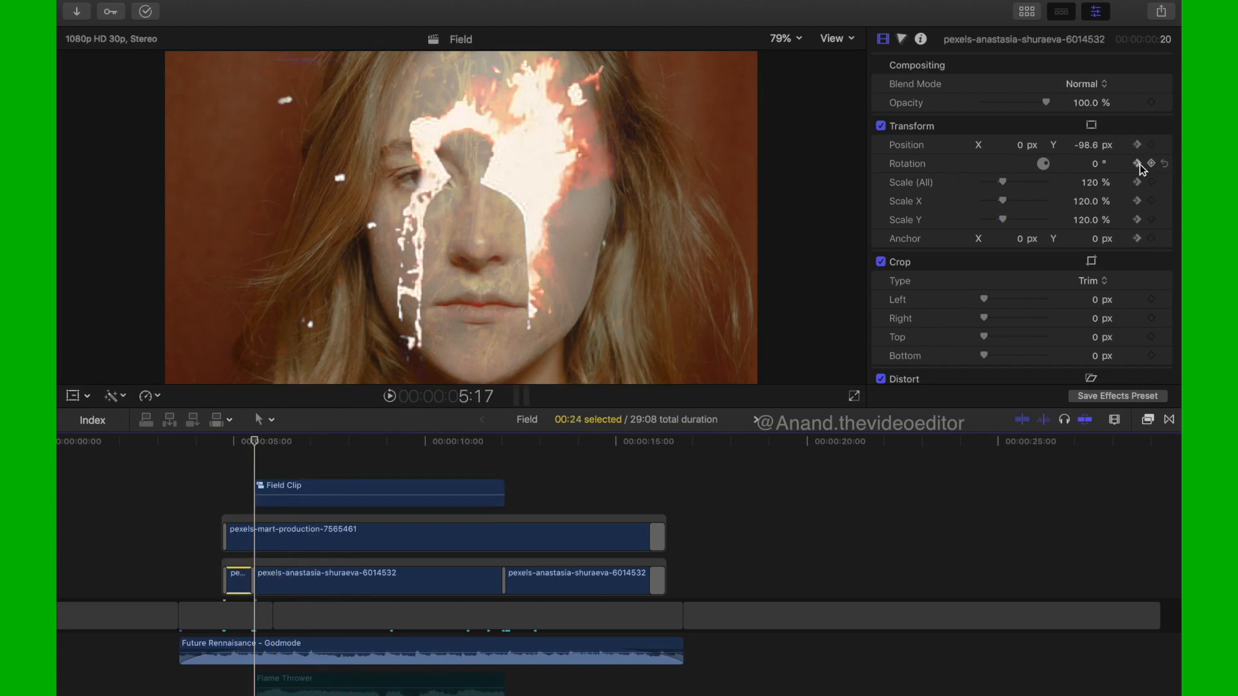
{"action": "left_click", "coordinate": [256, 445]}
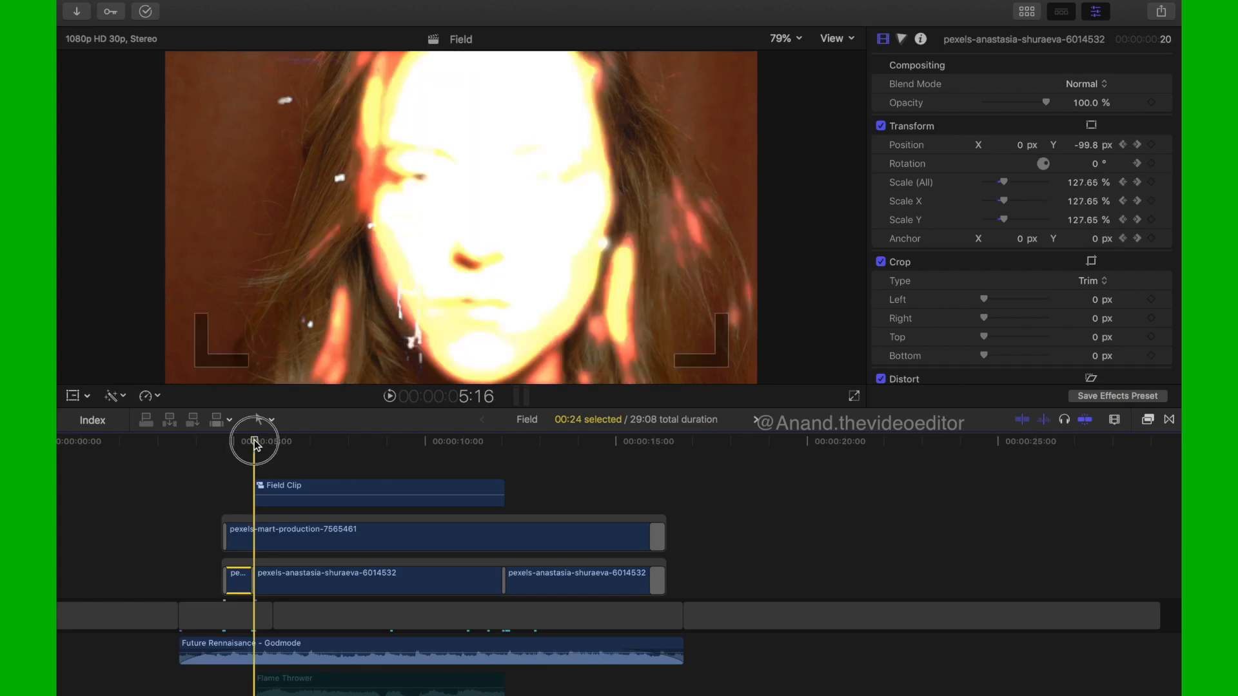
{"action": "left_click", "coordinate": [225, 442]}
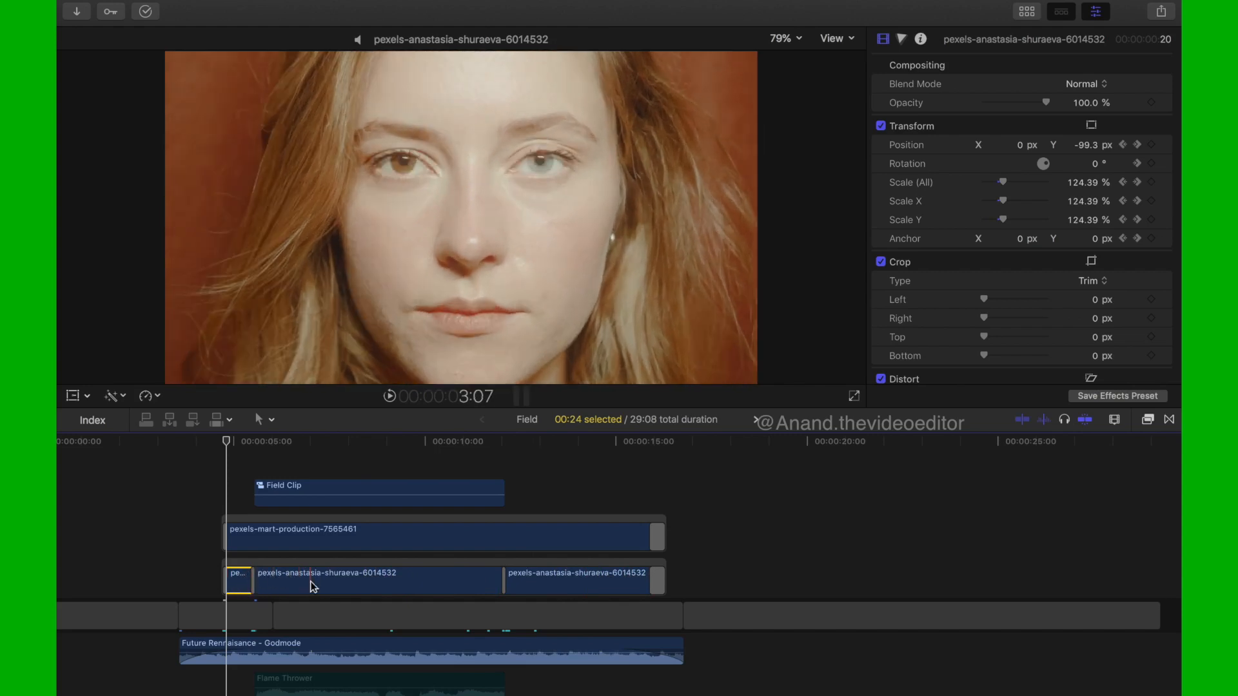
- Select pexels-mart-production-7565461 and step through points up to 9:25 to inspect its Color Burn blend and opacity animation
{"action": "left_click", "coordinate": [237, 536]}
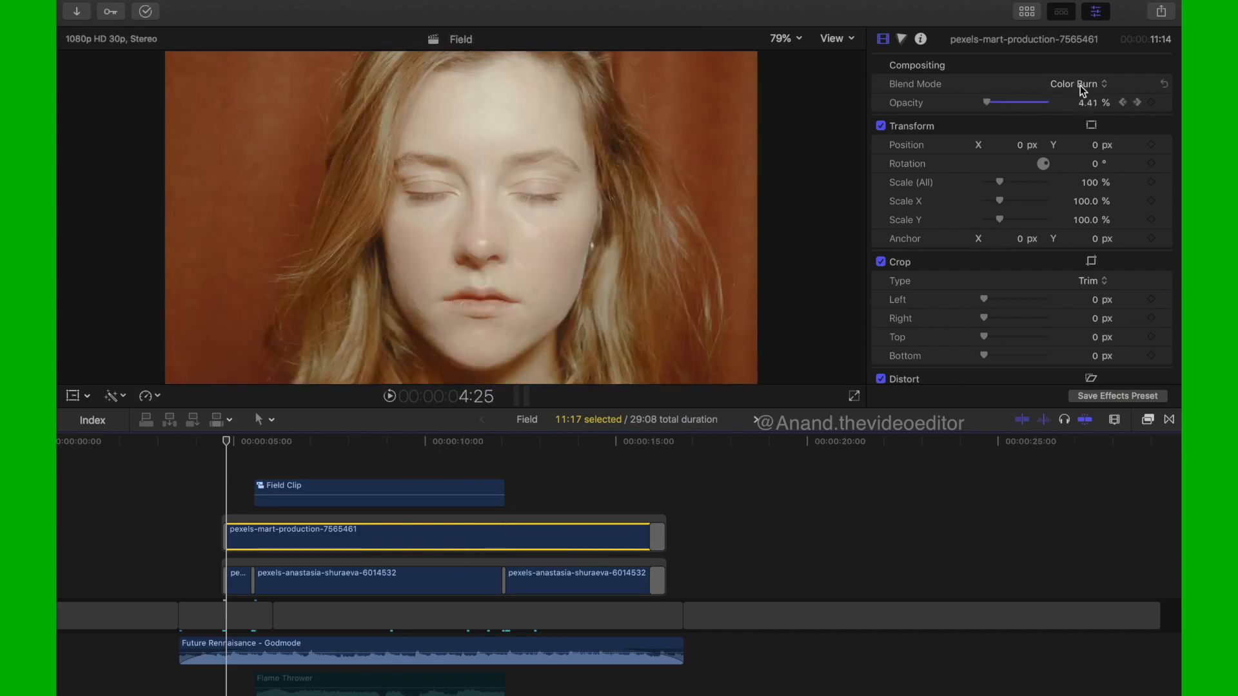
{"action": "left_click", "coordinate": [272, 442]}
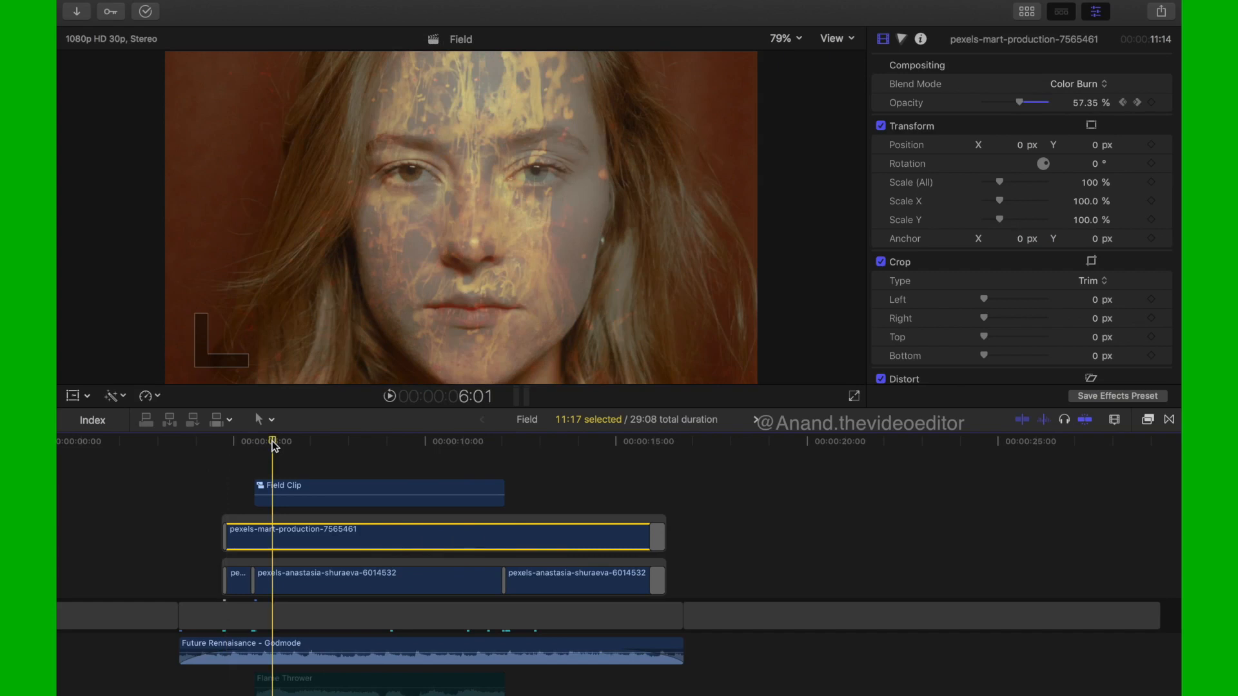
{"action": "left_click", "coordinate": [342, 443]}
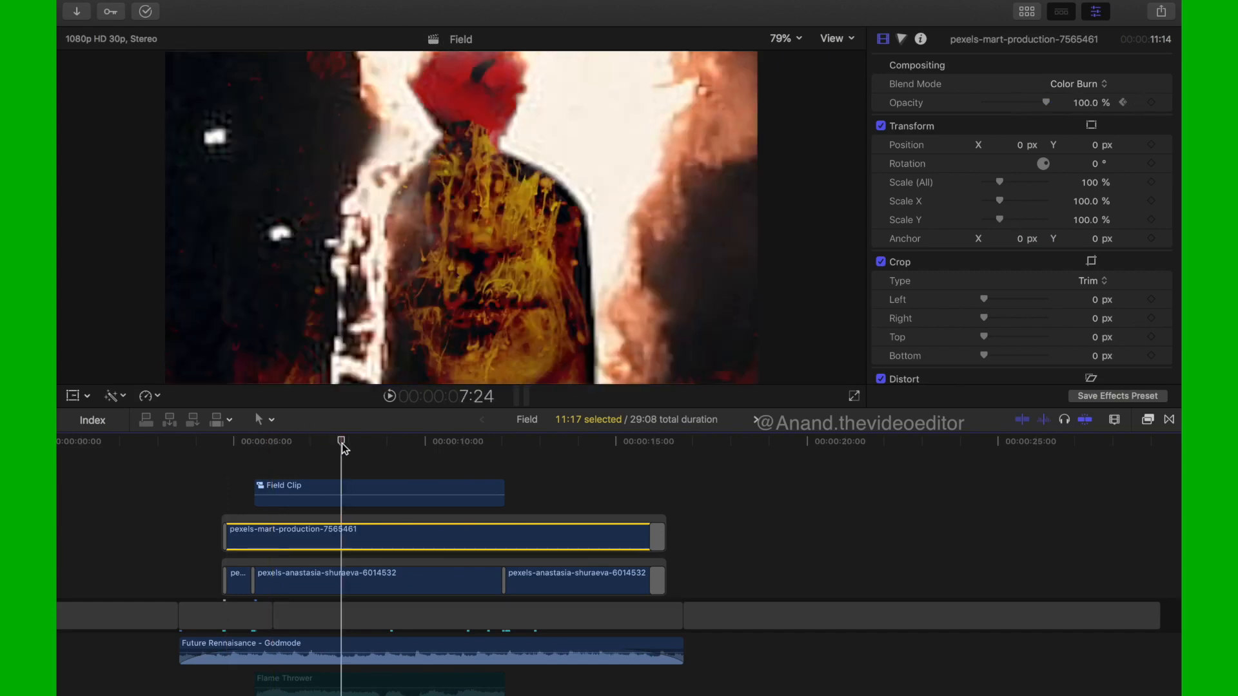
{"action": "left_click", "coordinate": [389, 443]}
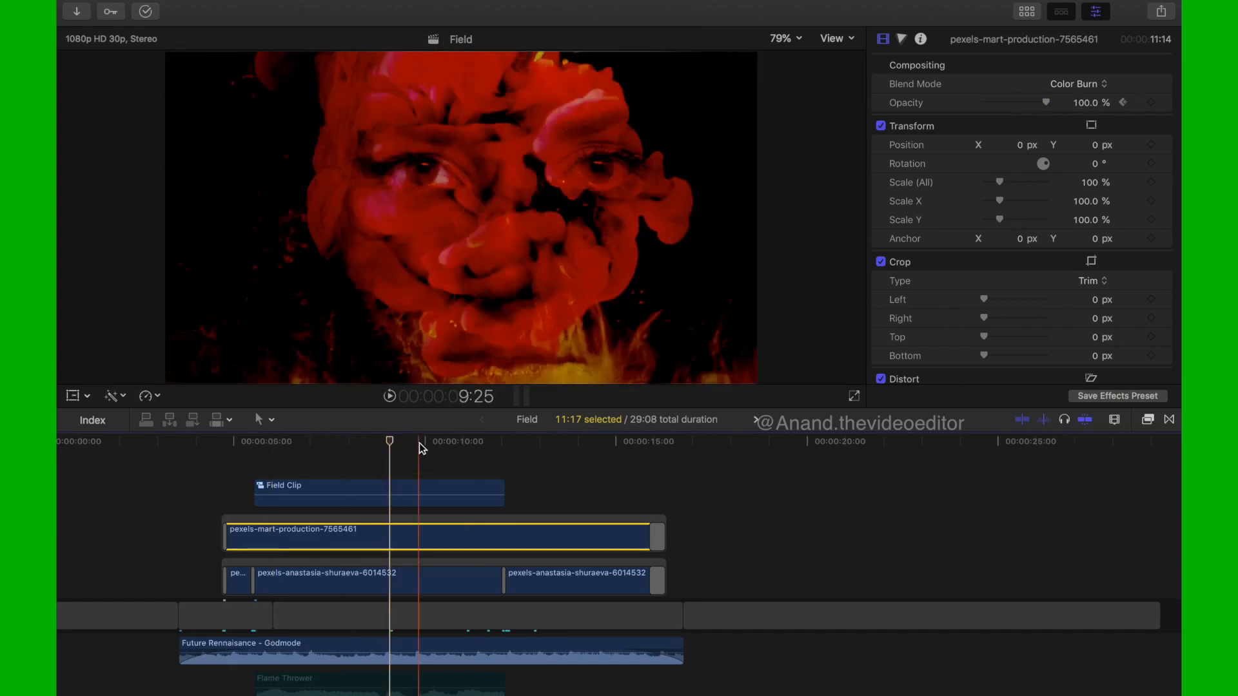
{"action": "left_click", "coordinate": [419, 443]}
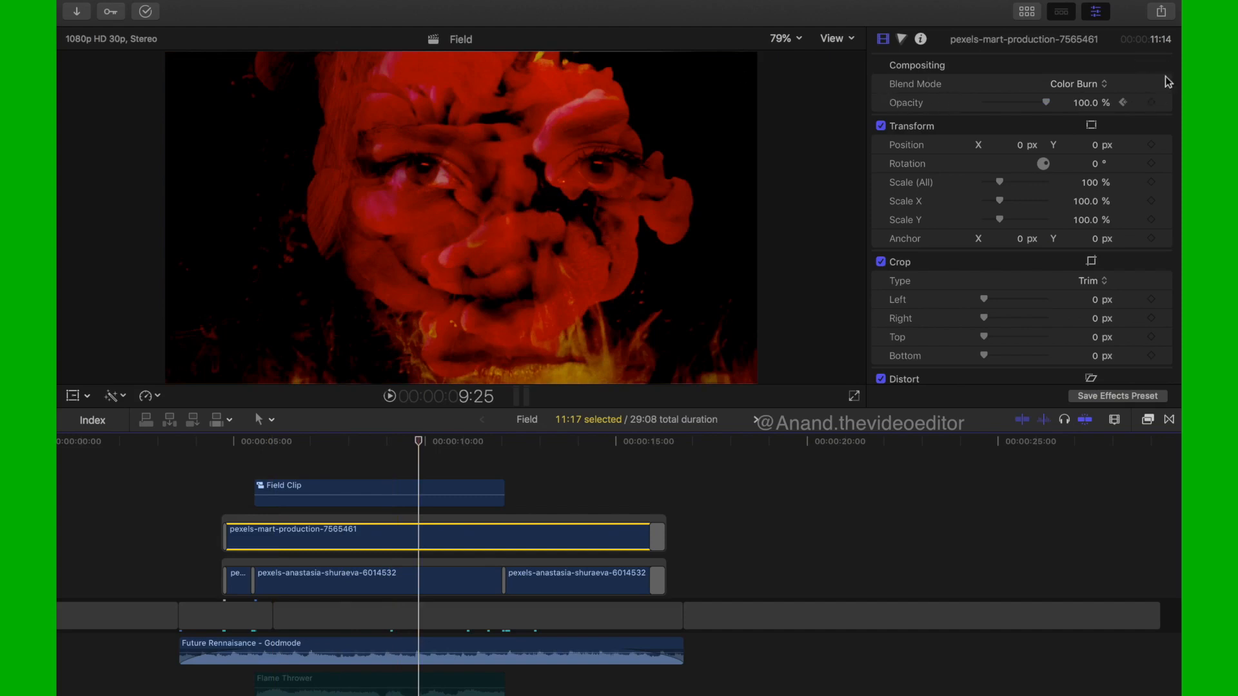
- Try the Screen blend mode on pexels-mart-production-7565461 and restore it to Color Burn
{"action": "left_click", "coordinate": [1097, 84]}
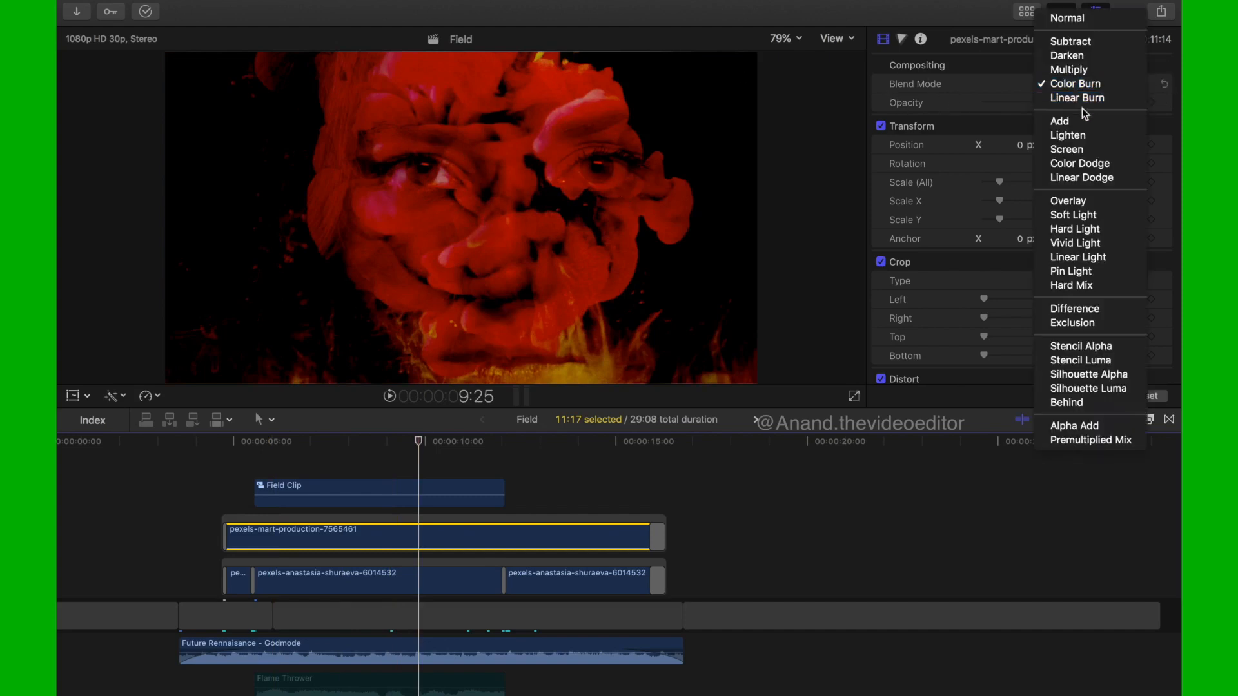
{"action": "key", "text": "Escape"}
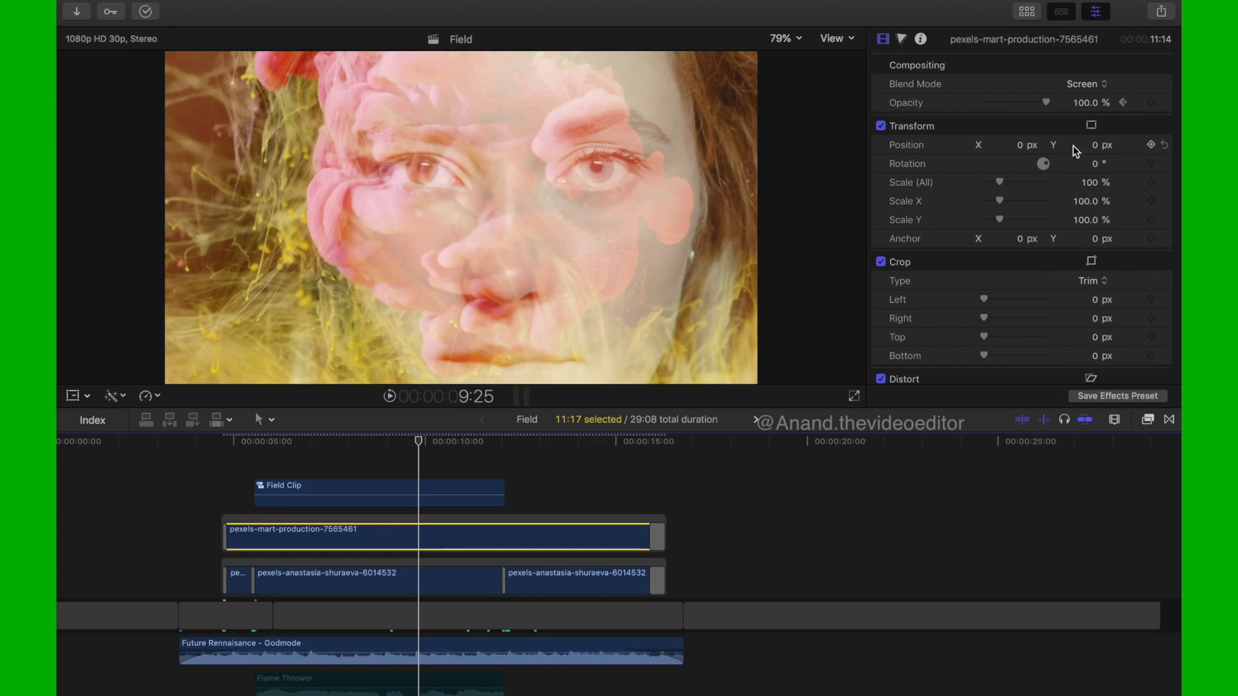
{"action": "left_click", "coordinate": [1080, 84]}
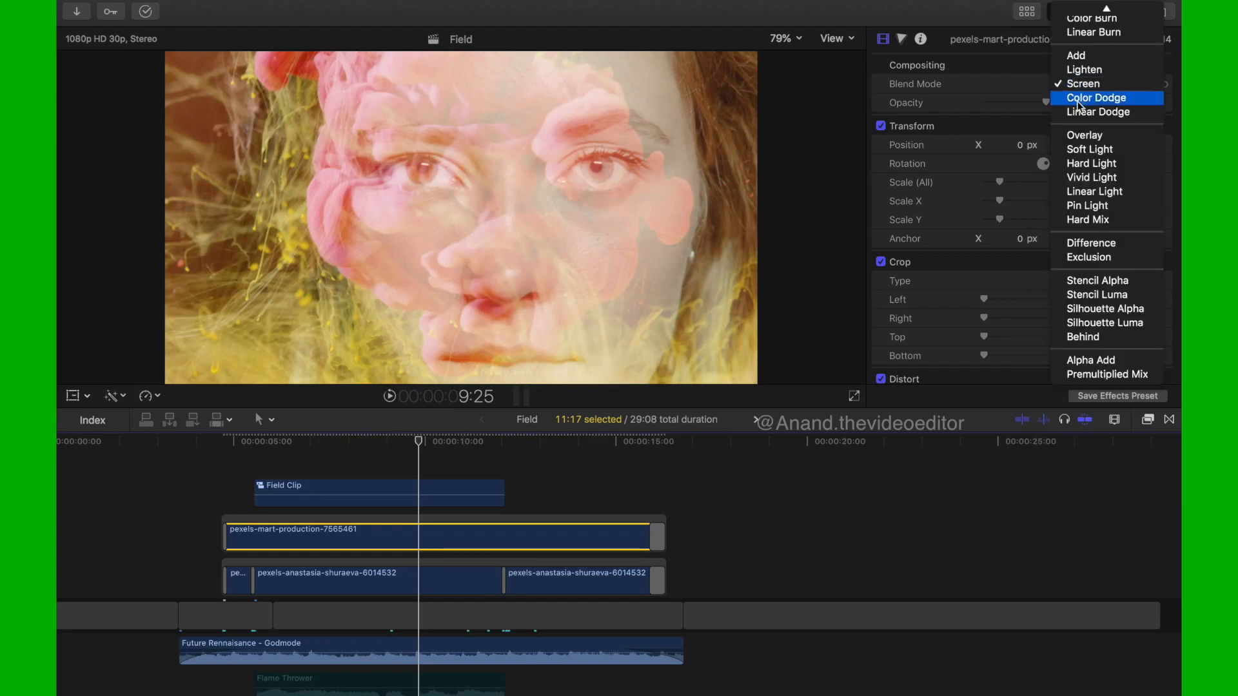
{"action": "scroll", "coordinate": [1091, 86], "scroll_direction": "up", "scroll_amount": 3}
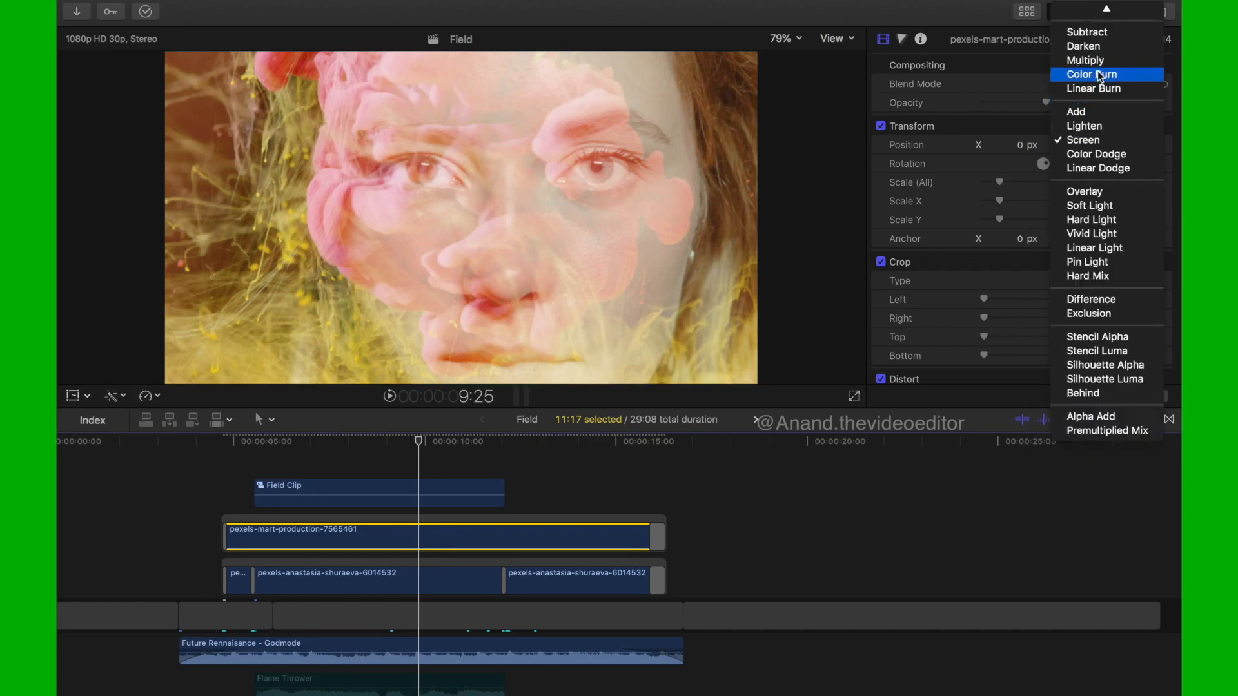
{"action": "left_click", "coordinate": [1097, 74]}
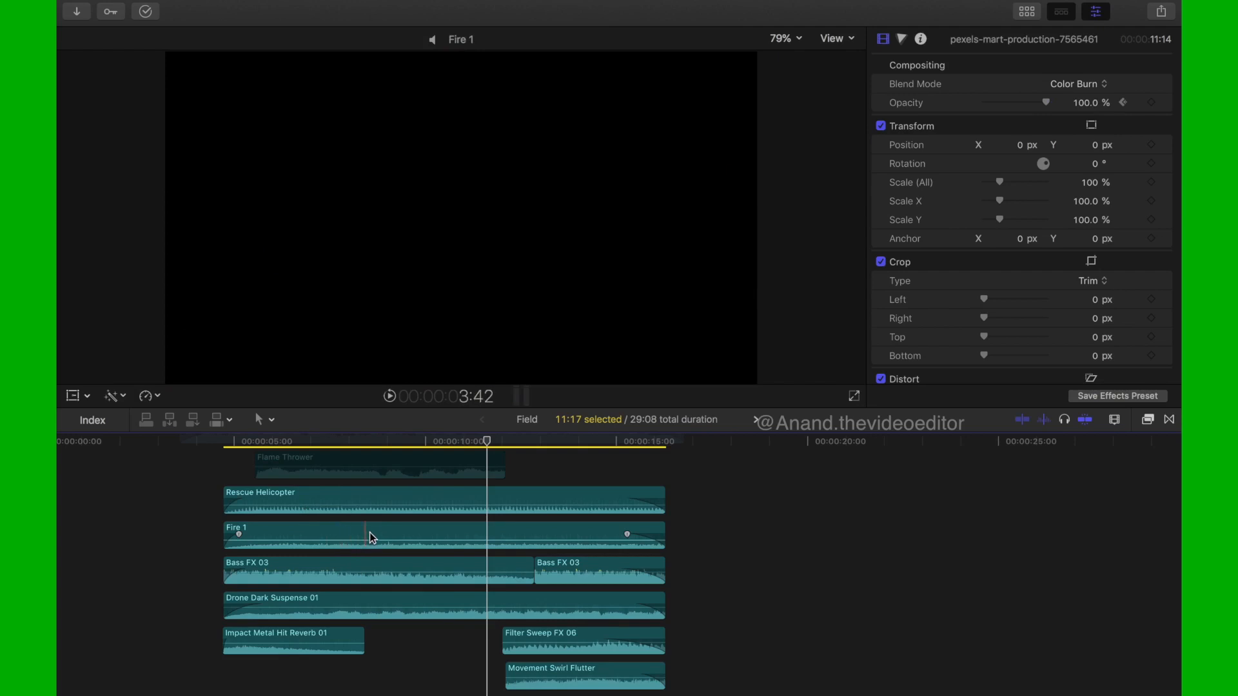
- Examine the stacked sound-effect clips from Rescue Helicopter down to Boxing Match, selecting the first Bass FX 03 clip along the way
{"action": "scroll", "coordinate": [370, 532], "scroll_direction": "down", "scroll_amount": 3}
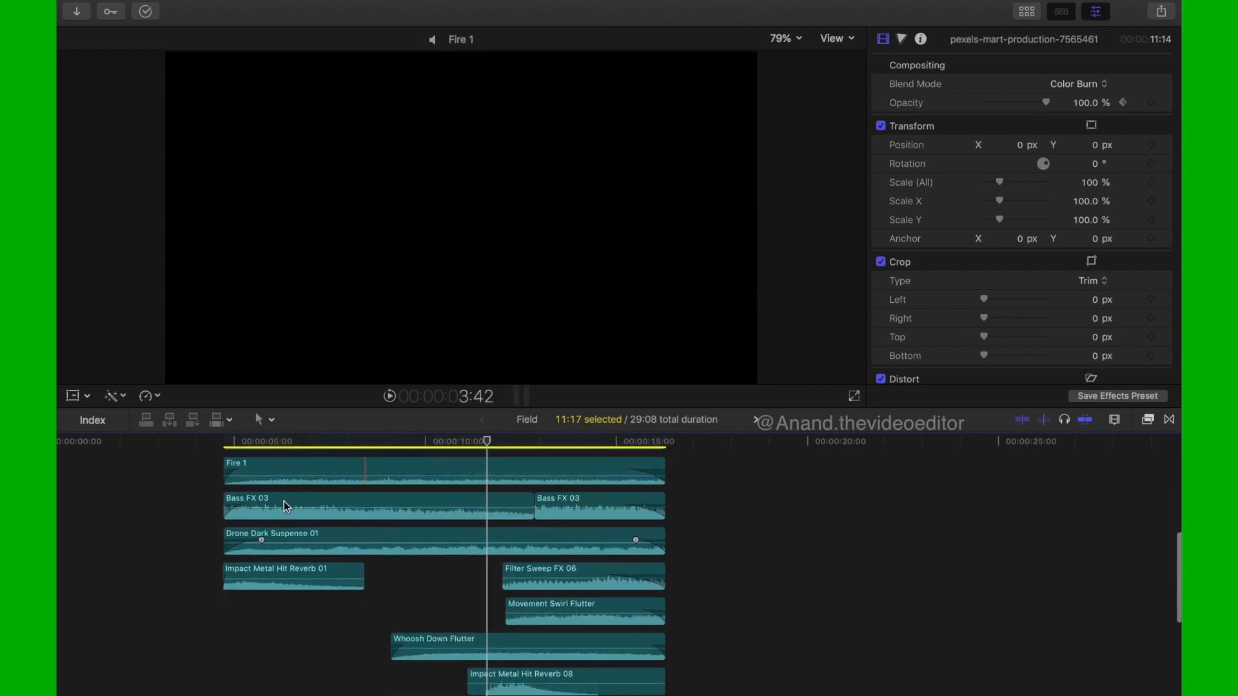
{"action": "left_click", "coordinate": [369, 504]}
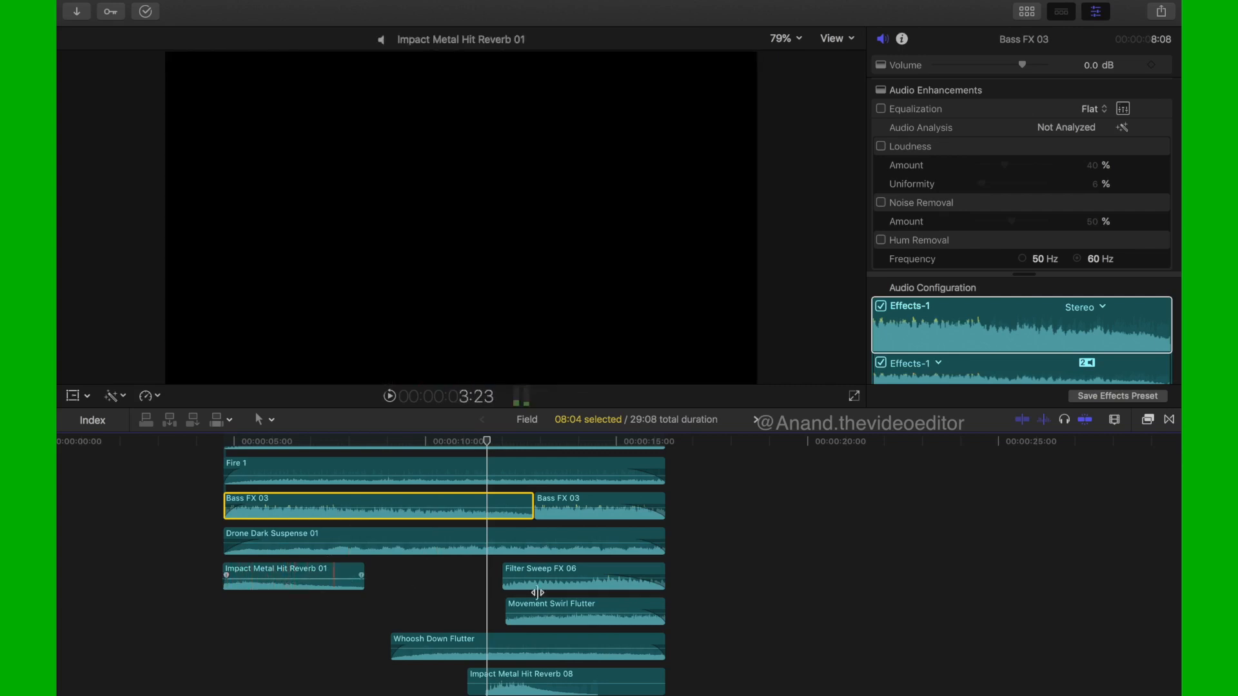
{"action": "scroll", "coordinate": [578, 609], "scroll_direction": "down", "scroll_amount": 6}
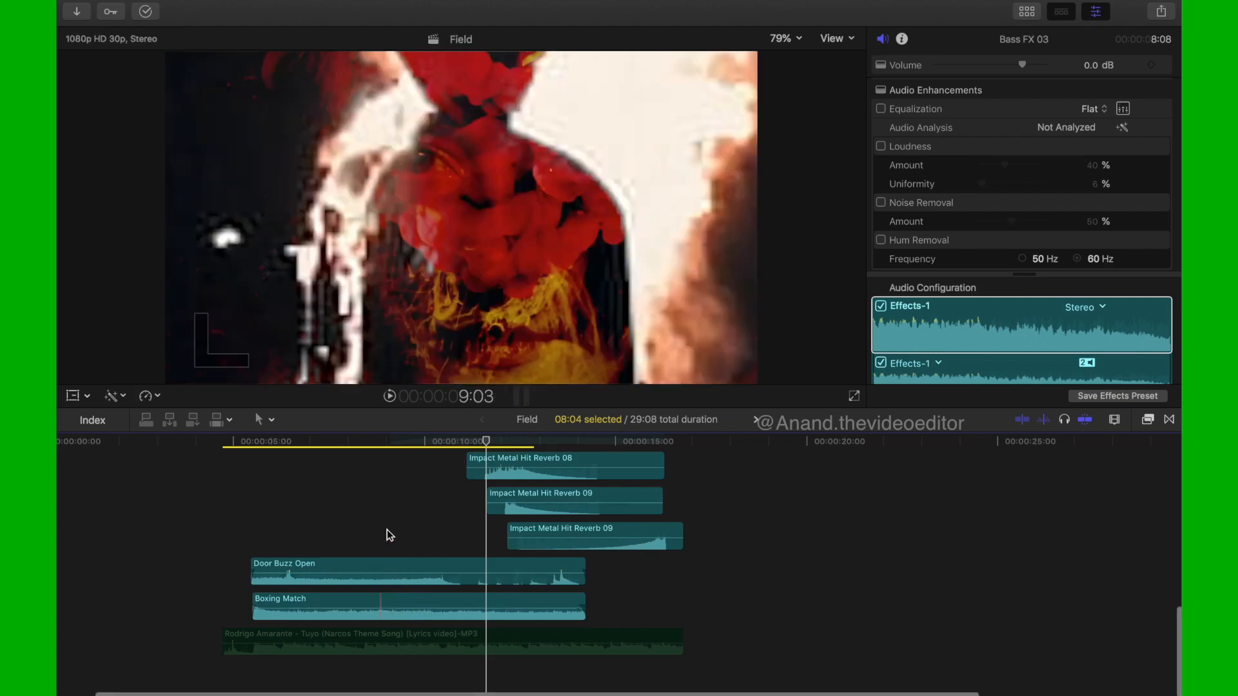
{"action": "scroll", "coordinate": [387, 532], "scroll_direction": "up", "scroll_amount": 5}
{"action": "scroll", "coordinate": [389, 534], "scroll_direction": "up", "scroll_amount": 4}
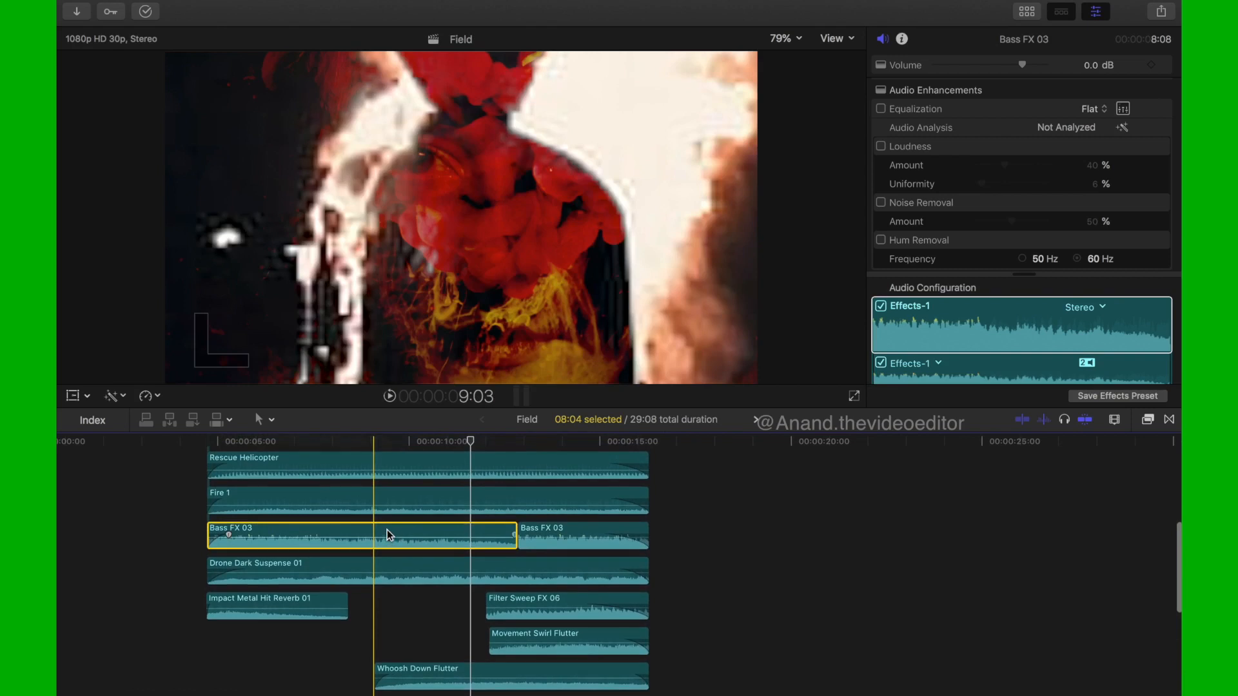
{"action": "scroll", "coordinate": [387, 534], "scroll_direction": "down", "scroll_amount": 4}
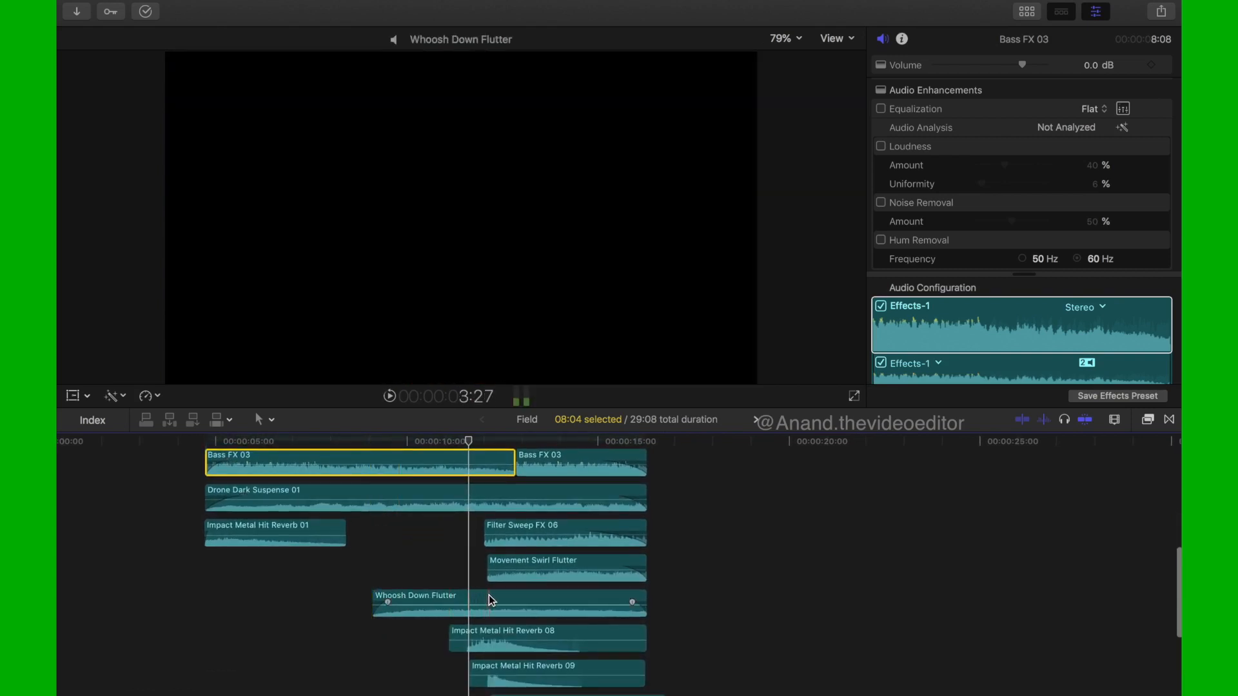
{"action": "scroll", "coordinate": [488, 595], "scroll_direction": "up", "scroll_amount": 3}
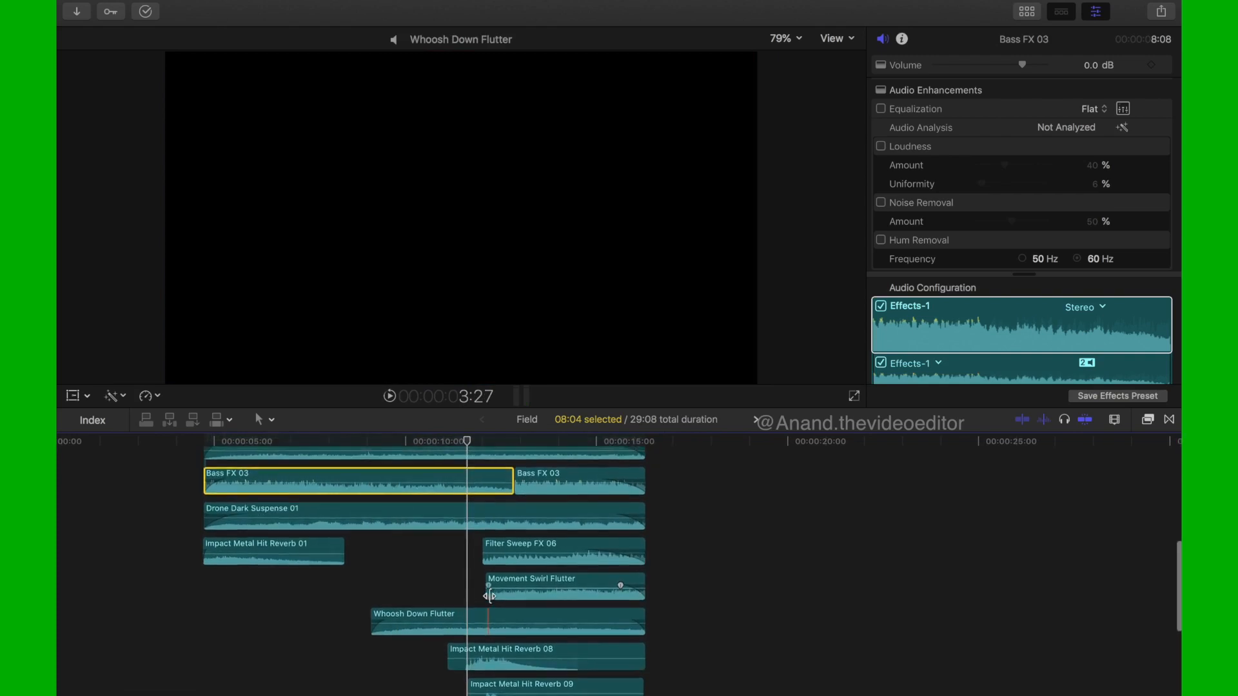
{"action": "scroll", "coordinate": [488, 596], "scroll_direction": "up", "scroll_amount": 2}
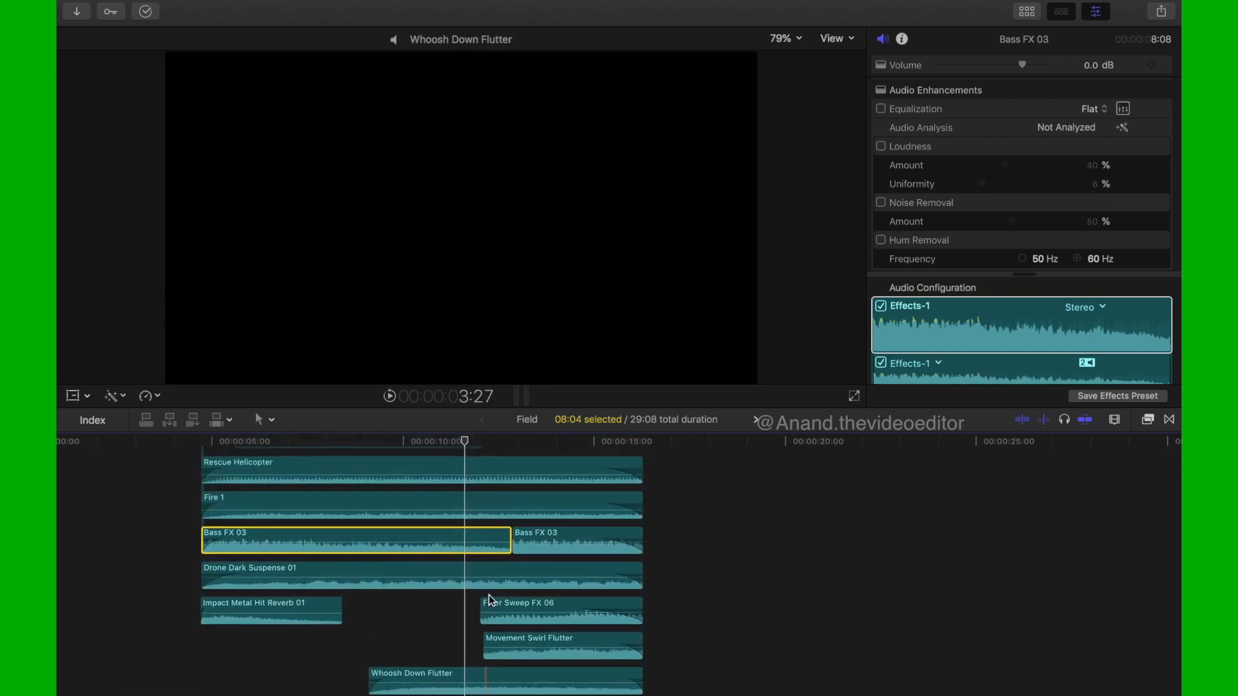
{"action": "scroll", "coordinate": [489, 594], "scroll_direction": "up", "scroll_amount": 10}
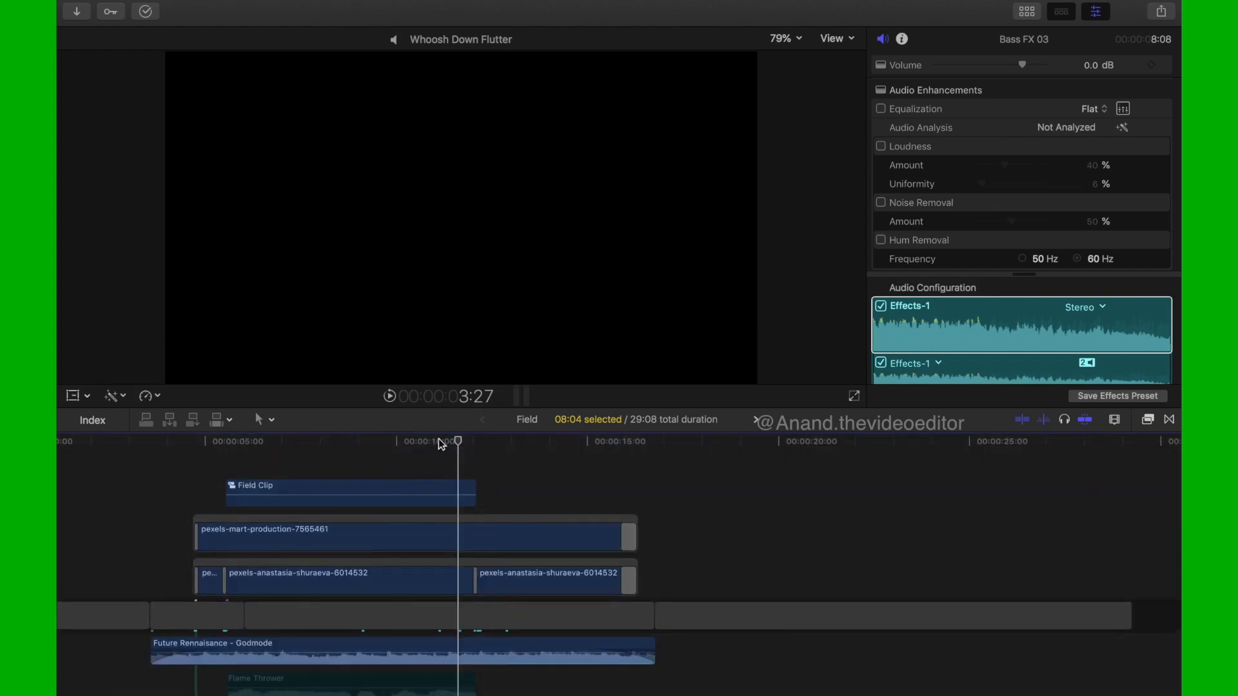
- Position the playhead at 11:19 and scrub back from 14:06 through the overlay section to review the finished composite
{"action": "left_click", "coordinate": [458, 443]}
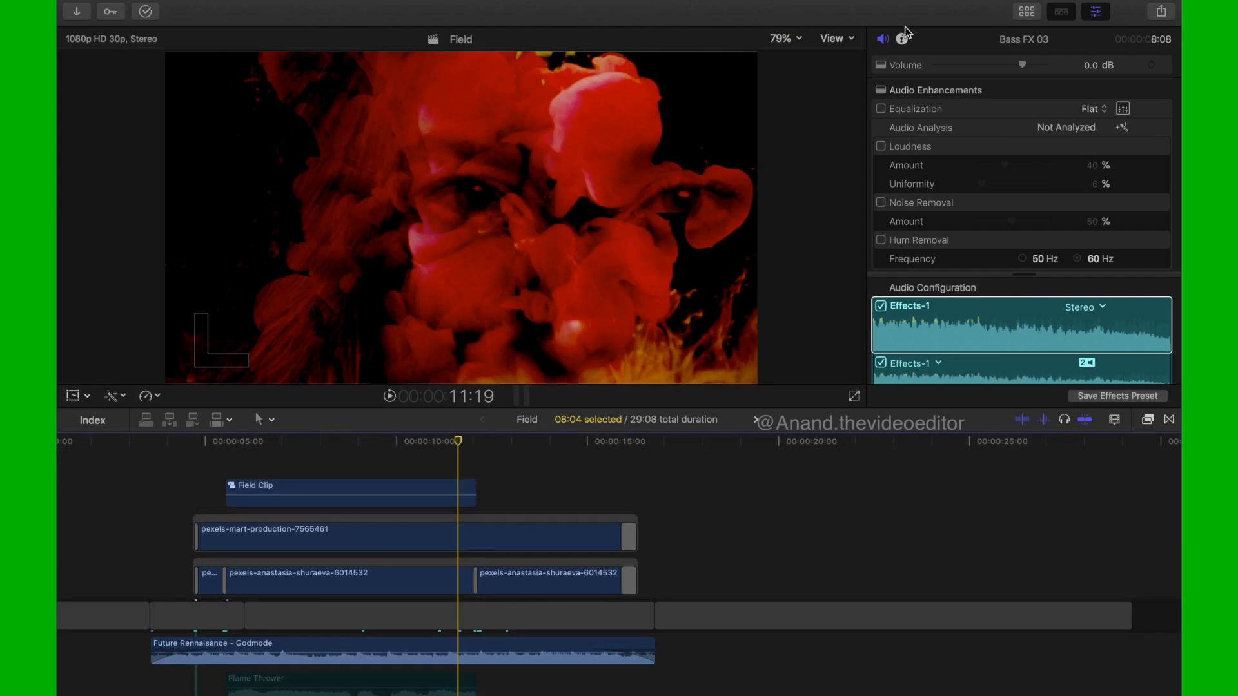
{"action": "left_click", "coordinate": [800, 40]}
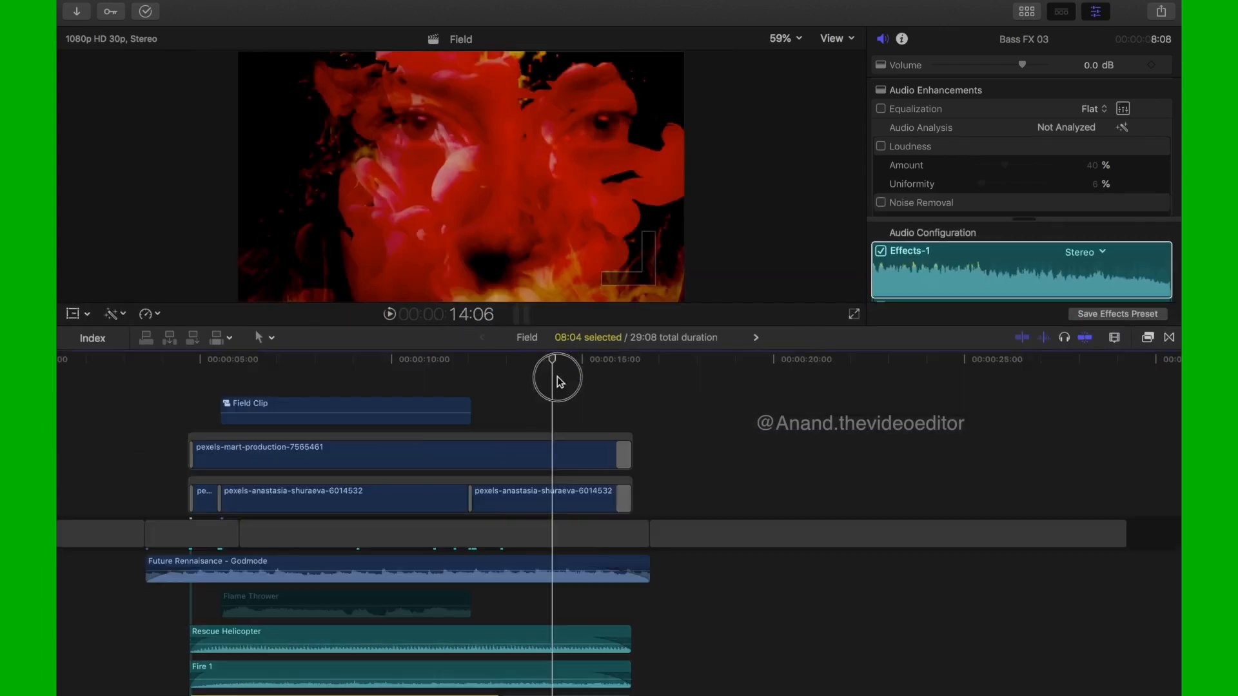
{"action": "left_click_drag", "start_coordinate": [555, 373], "coordinate": [444, 365]}
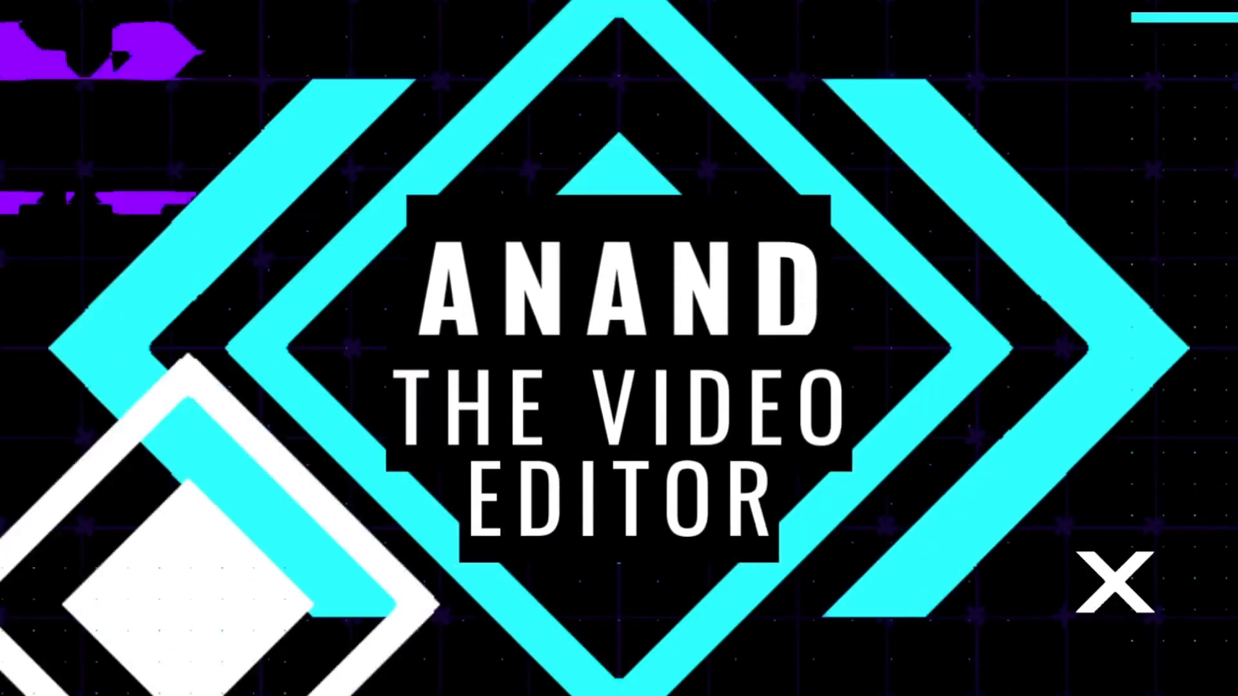